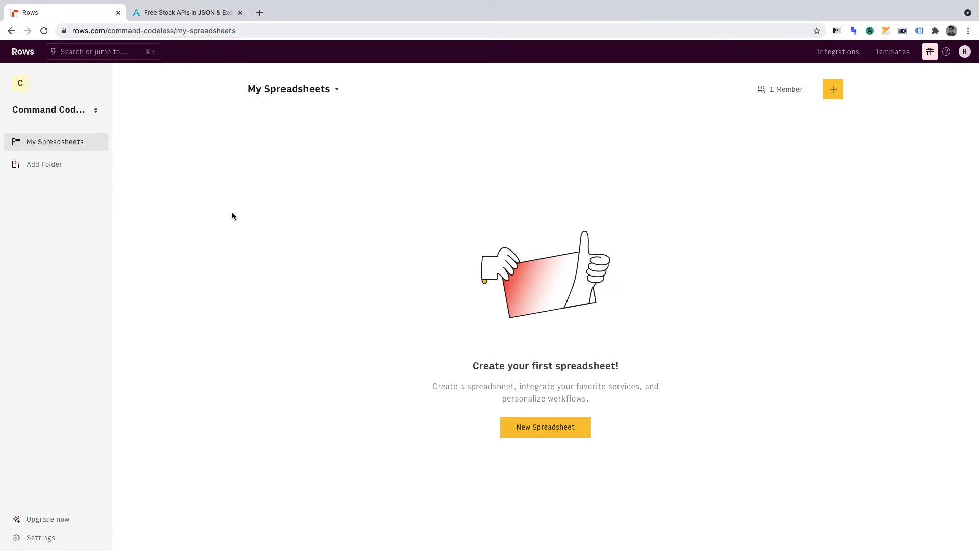
left_click(193, 14)
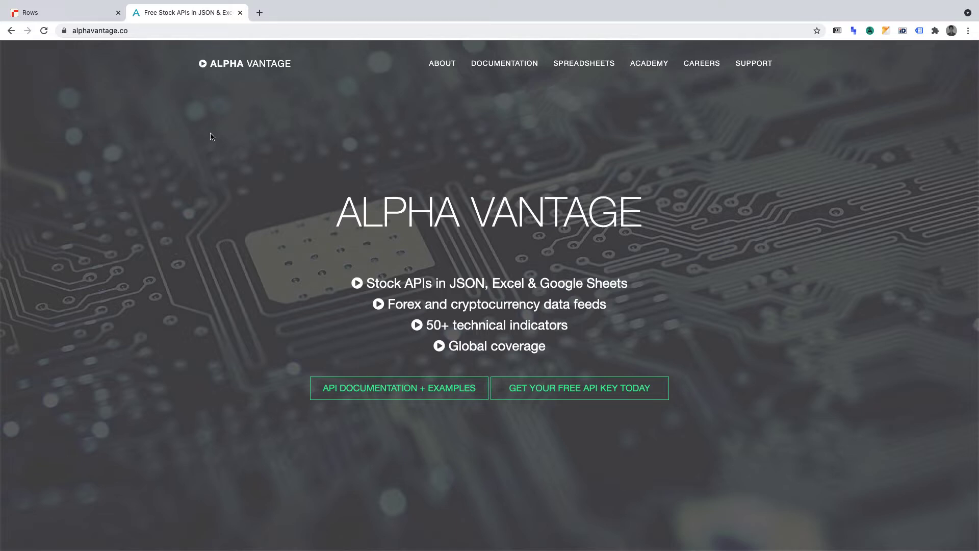
left_click(64, 12)
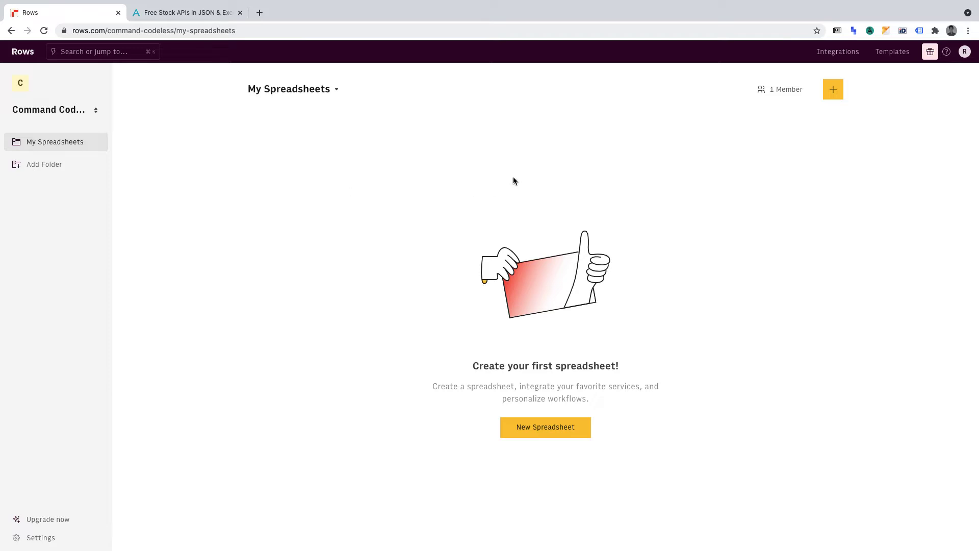
Create a new spreadsheet and name it Bitcoin Portfolio.
left_click(831, 89)
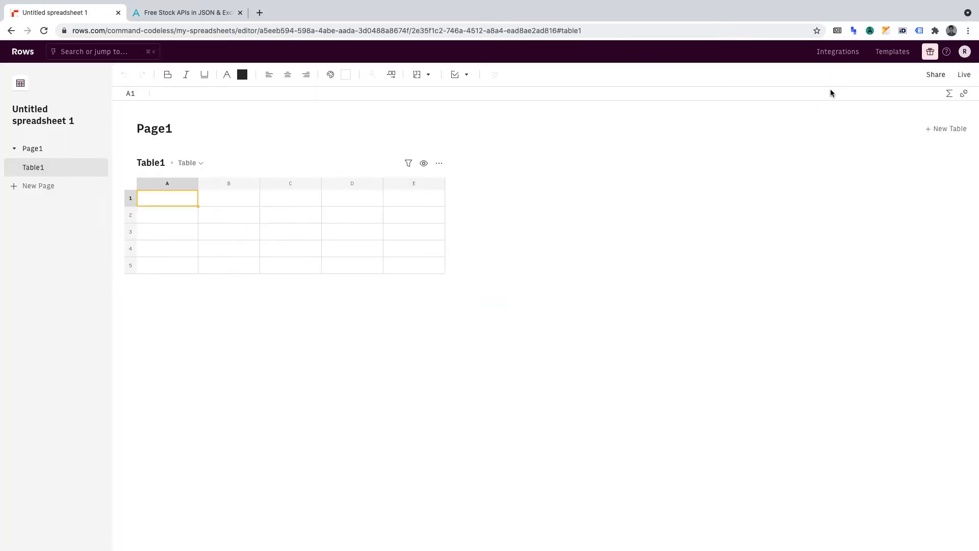
left_click(56, 115)
type("Bit")
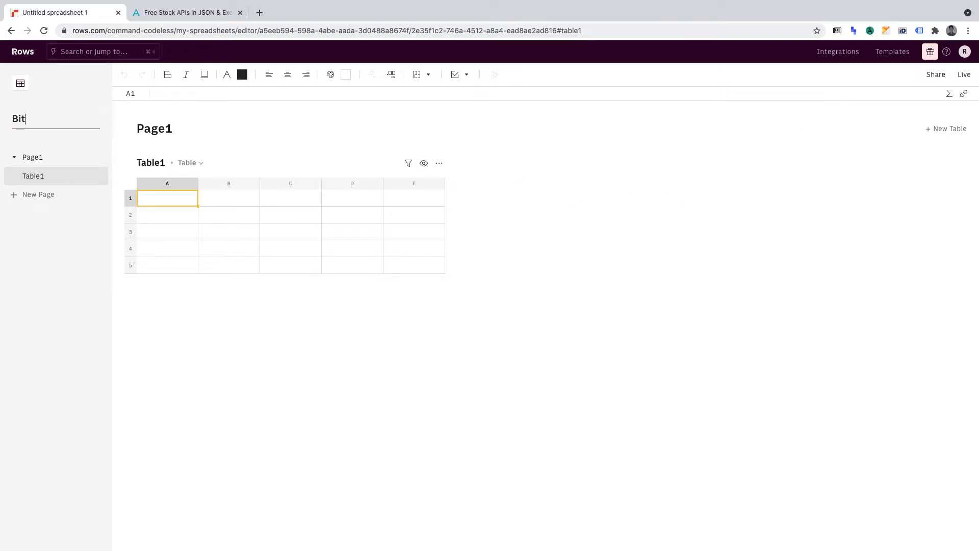
type("coin Portfolio")
key("Return")
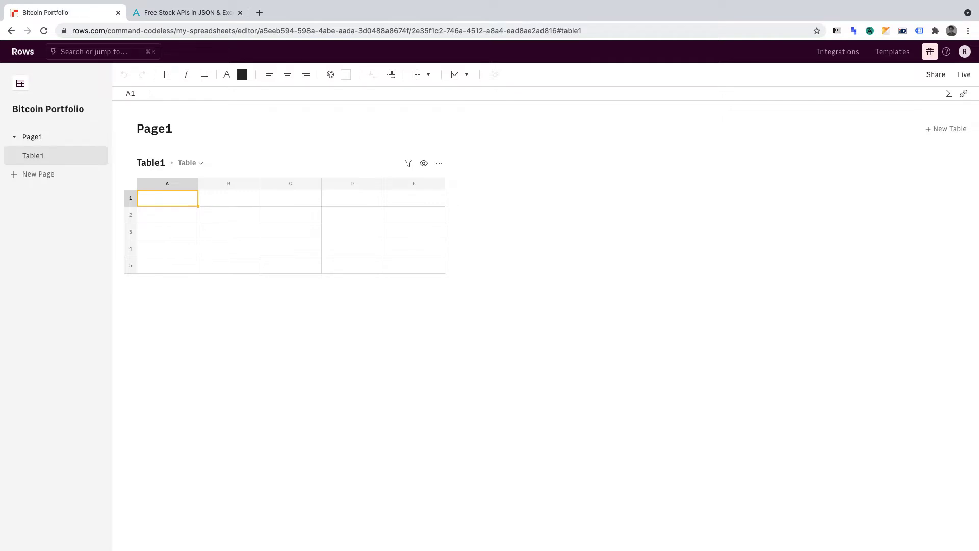
Rename the spreadsheet's first page as Tracker and its table as Purchases.
double_click(31, 136)
type("Tracker")
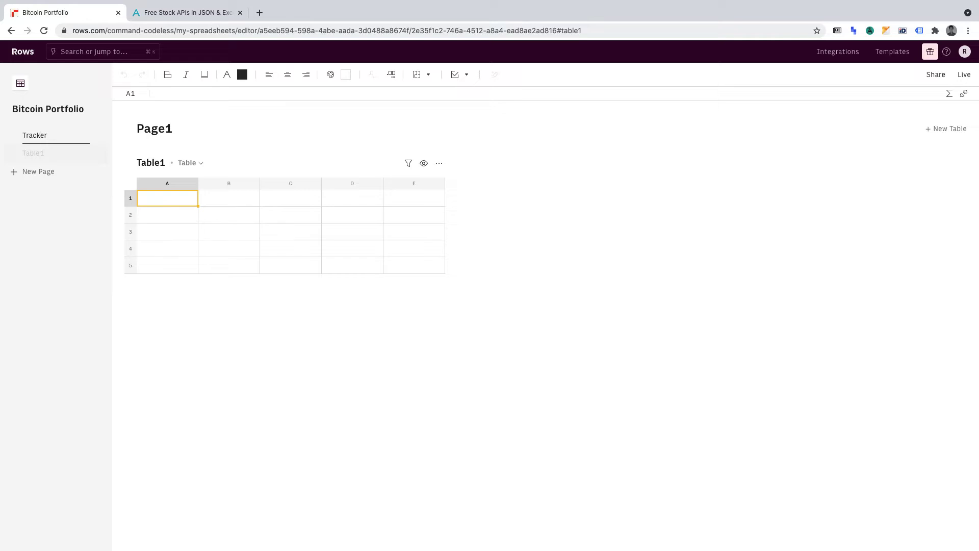
key("Return")
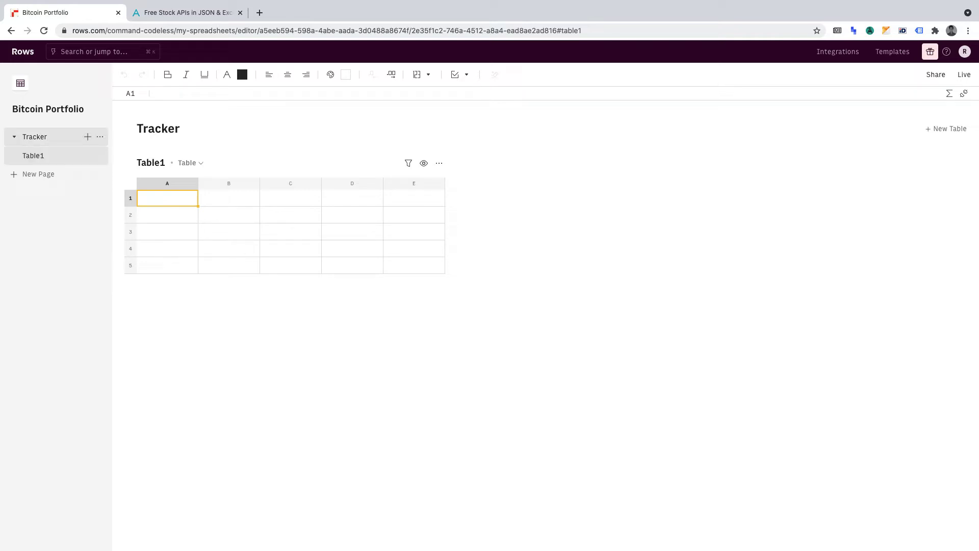
double_click(36, 156)
type("Purchases")
key("Return")
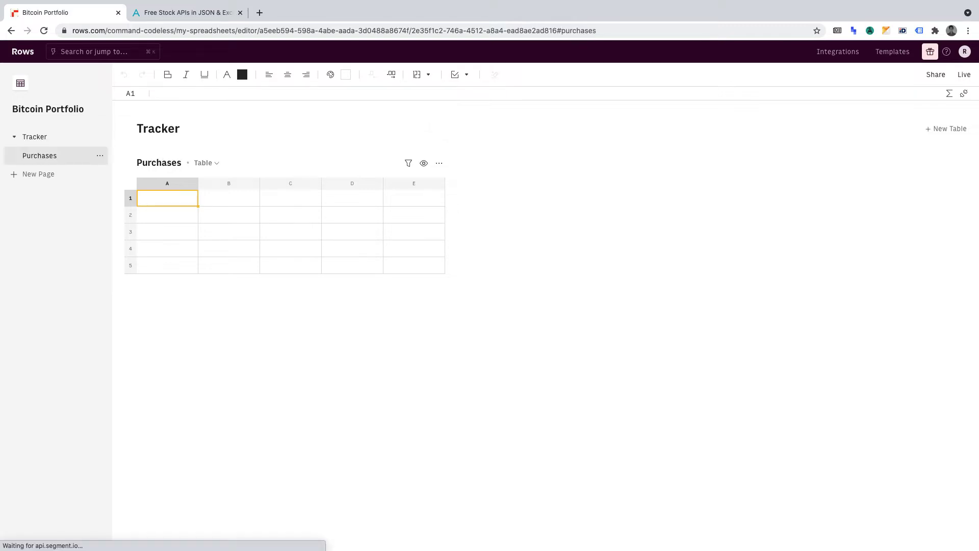
Add a second table to the Tracker page and name it Averages.
left_click(88, 141)
double_click(36, 176)
type("Averages")
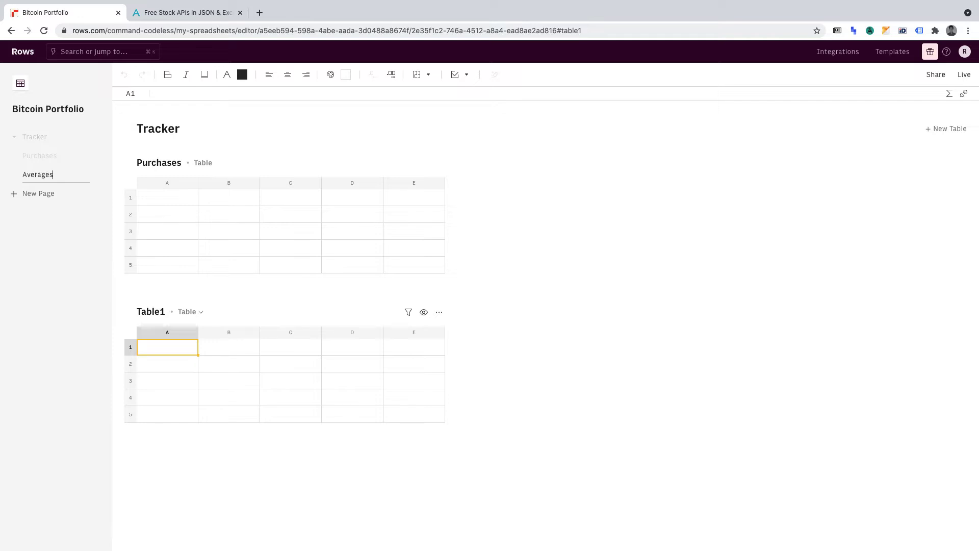
key("Return")
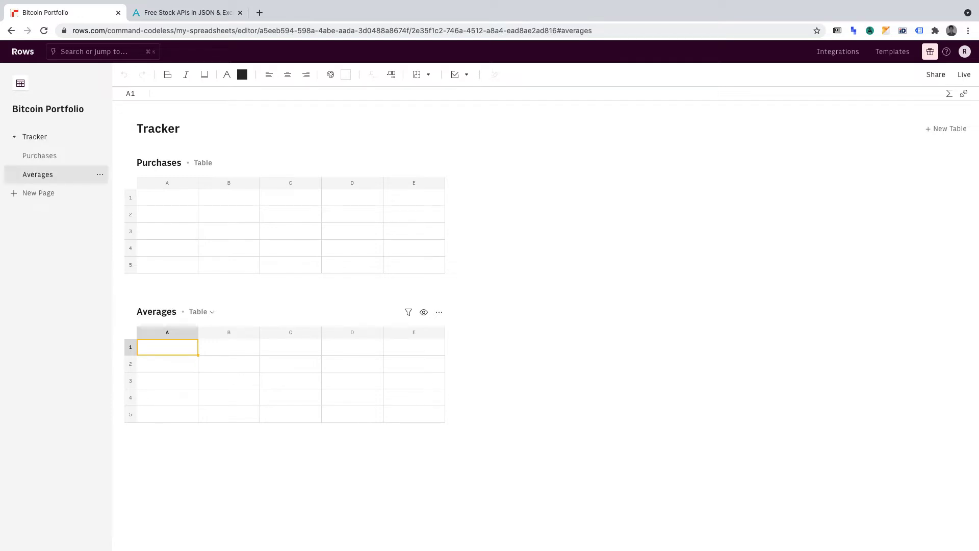
Add a third table to the Tracker page and name it Profit/Loss.
left_click(88, 138)
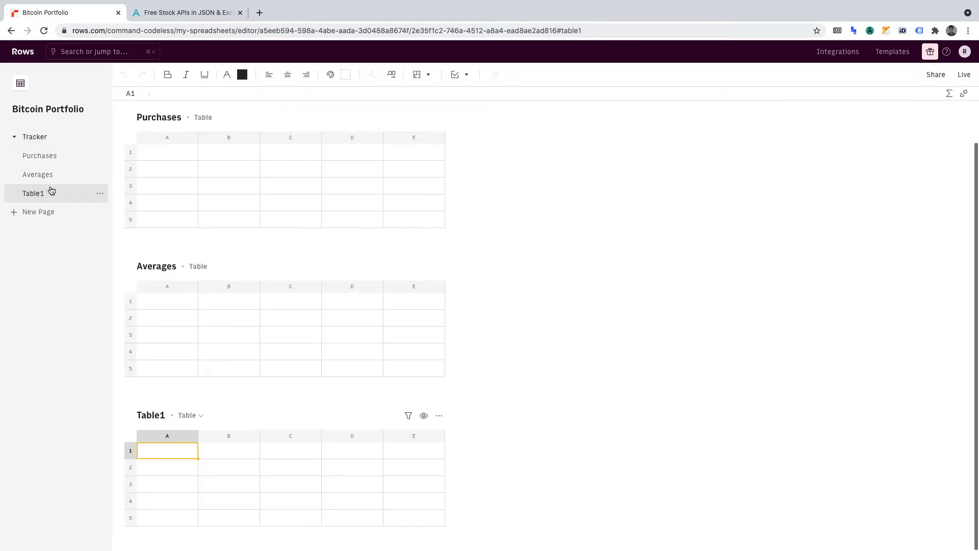
double_click(37, 195)
type("Pro")
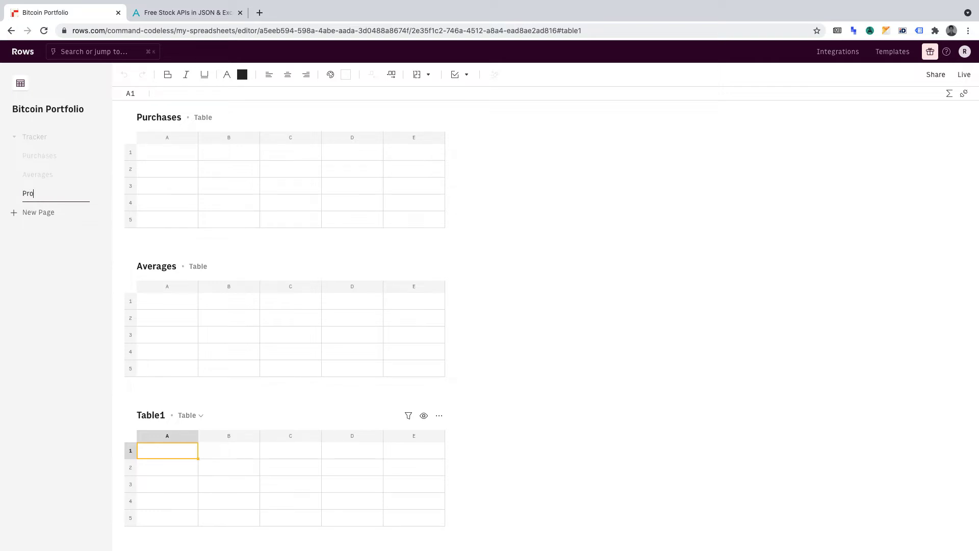
type("fit/Loss")
key("Return")
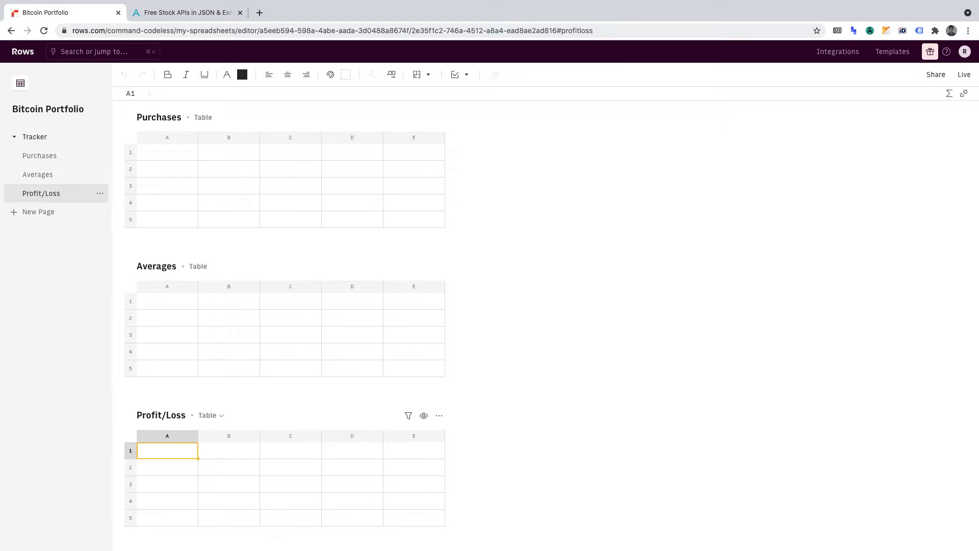
Enter the headers DATE, $/BTC, AMOUNT and COST in cells A1 to D1 of the Purchases table.
left_click(55, 161)
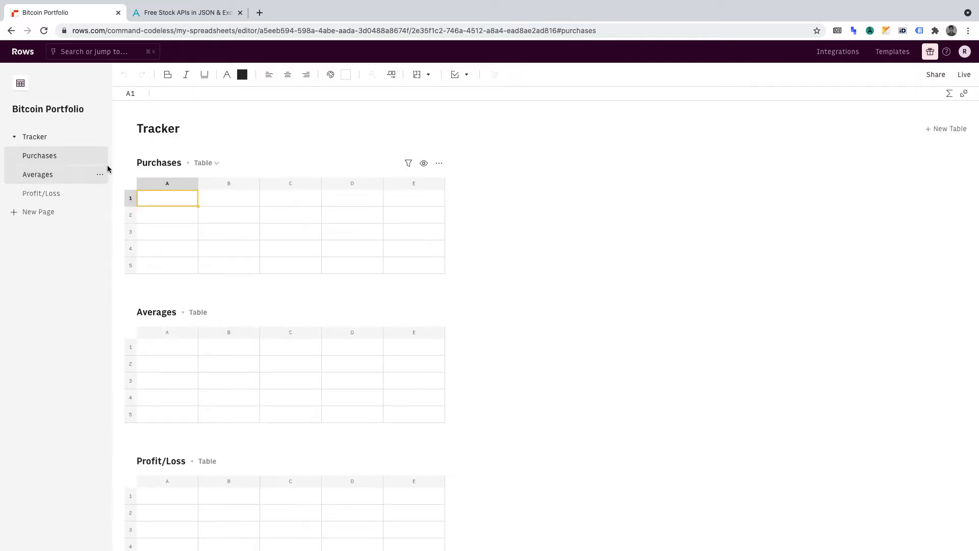
type("DATE")
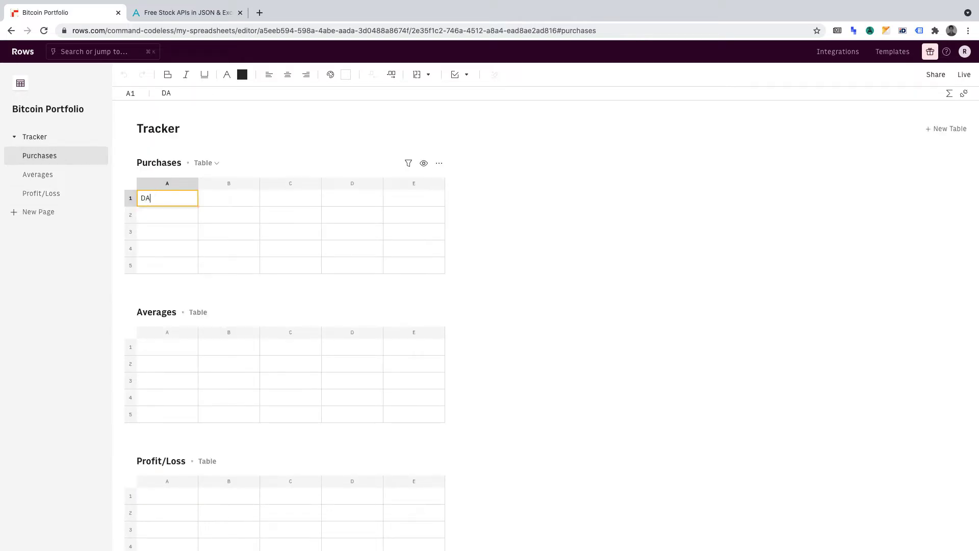
left_click(228, 198)
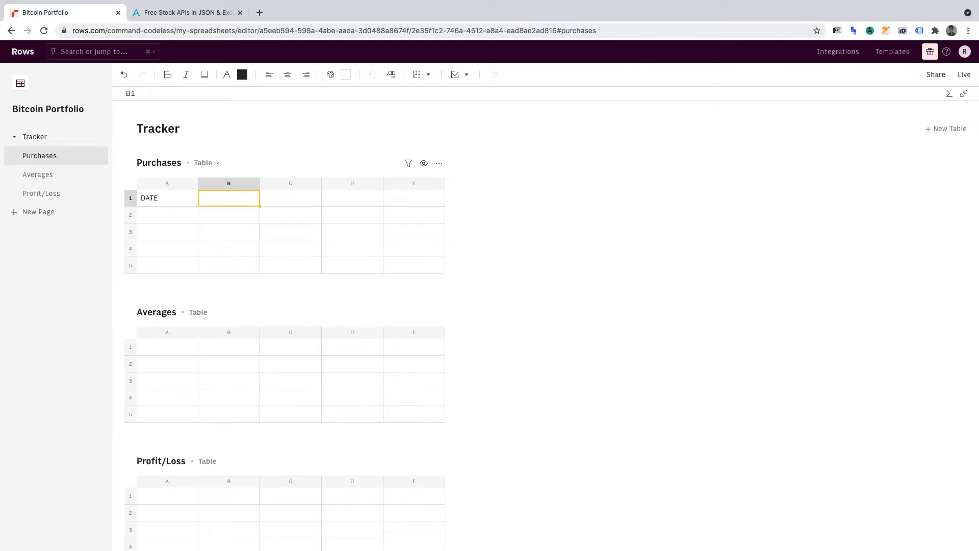
type("$/BTC")
left_click(290, 198)
type("AMOUNT")
key("Tab")
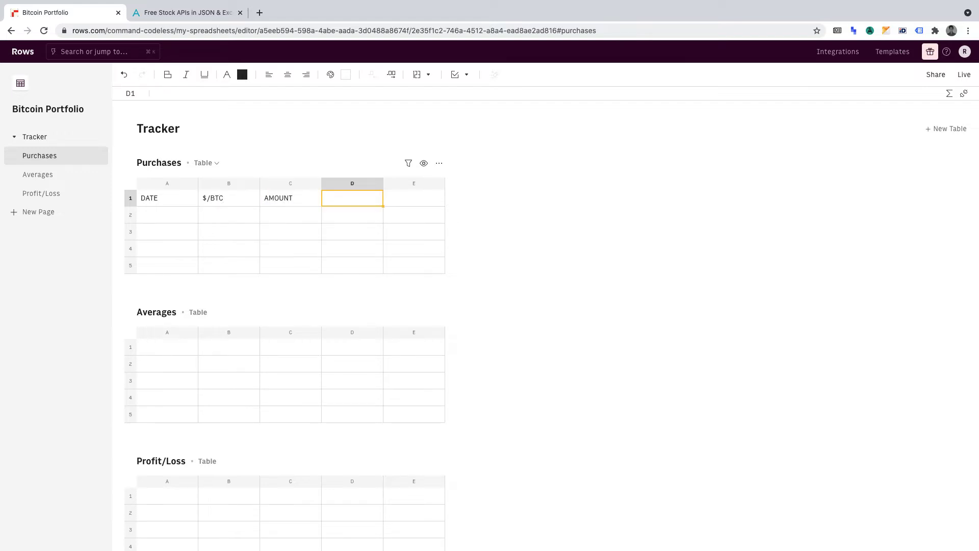
type("COST")
key("Return")
Make the four header cells A1 to D1 of the Purchases table bold.
left_click(352, 198)
key("ctrl+b")
key("Left")
key("ctrl+b")
key("Left")
key("ctrl+b")
key("Left")
key("ctrl+b")
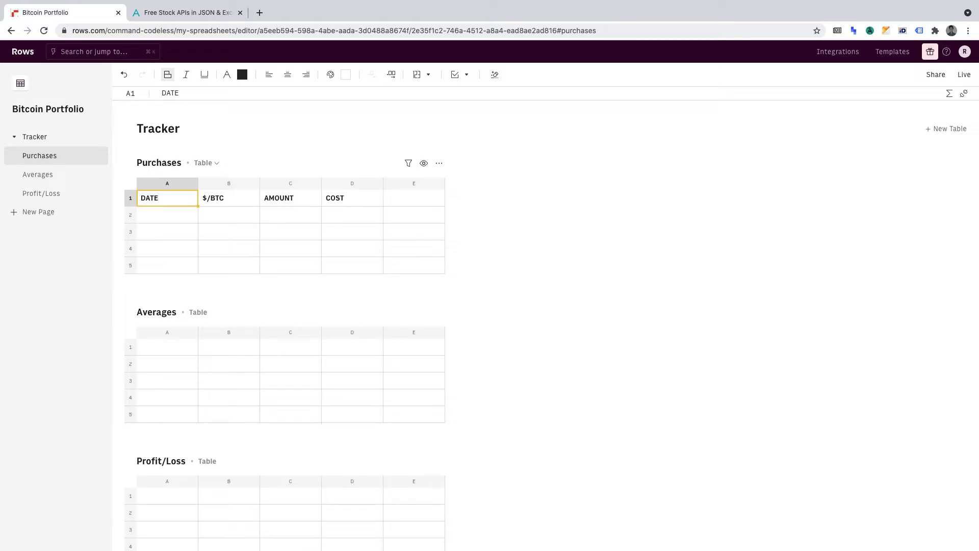
Enter the headers $/BTC (AVERAGE), AMOUNT (TOTAL) and COST (TOTAL) in cells A1 to C1 of the Averages table.
left_click(50, 178)
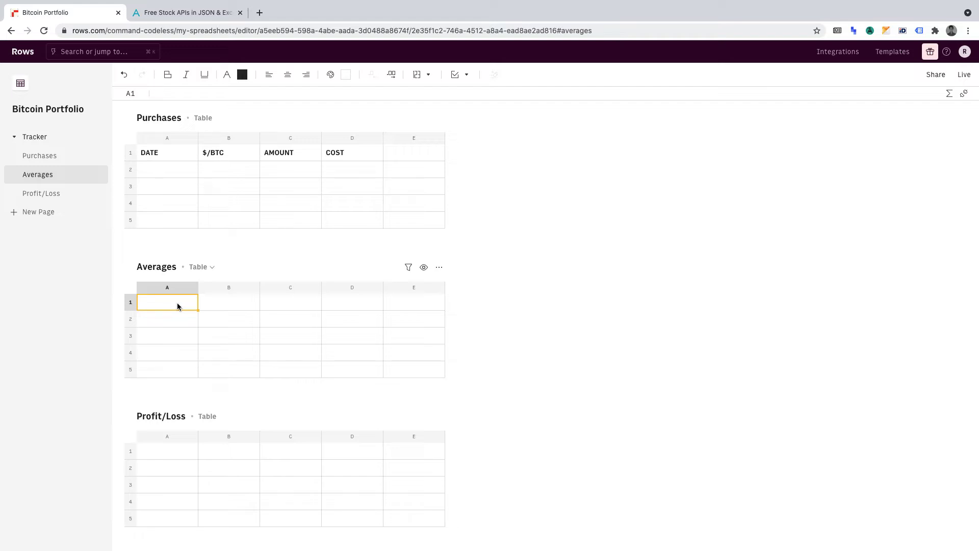
type("$/BTC (AVERAGE")
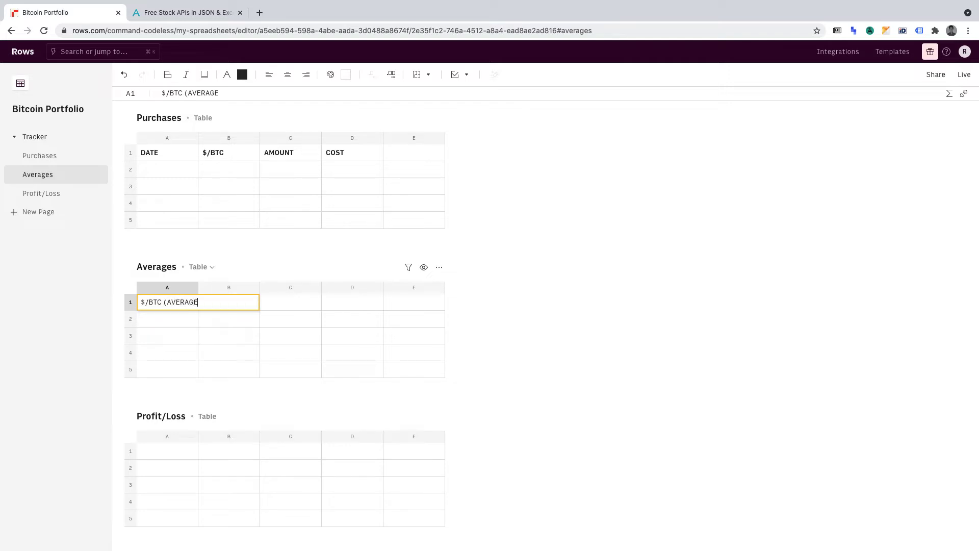
key("Return")
left_click(228, 302)
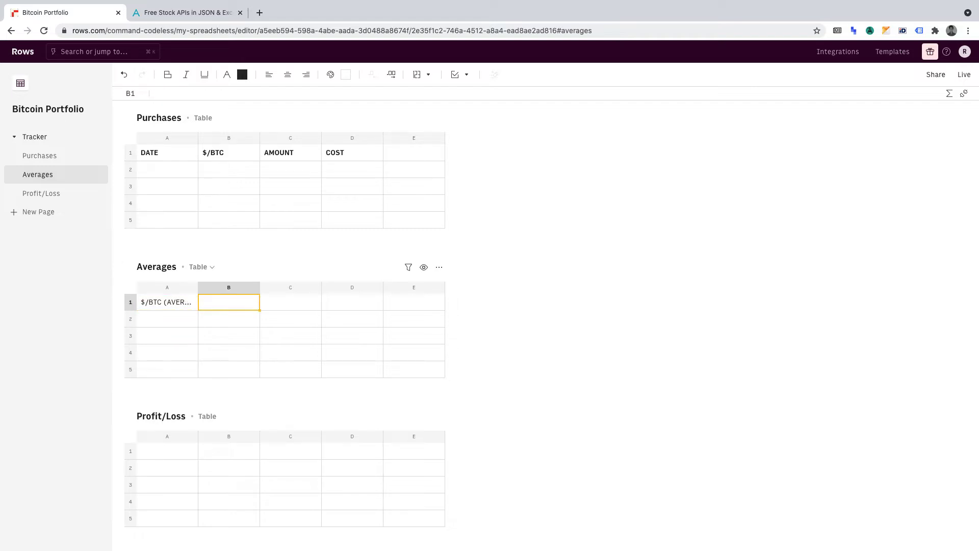
type("AMOUNT (TOTAL")
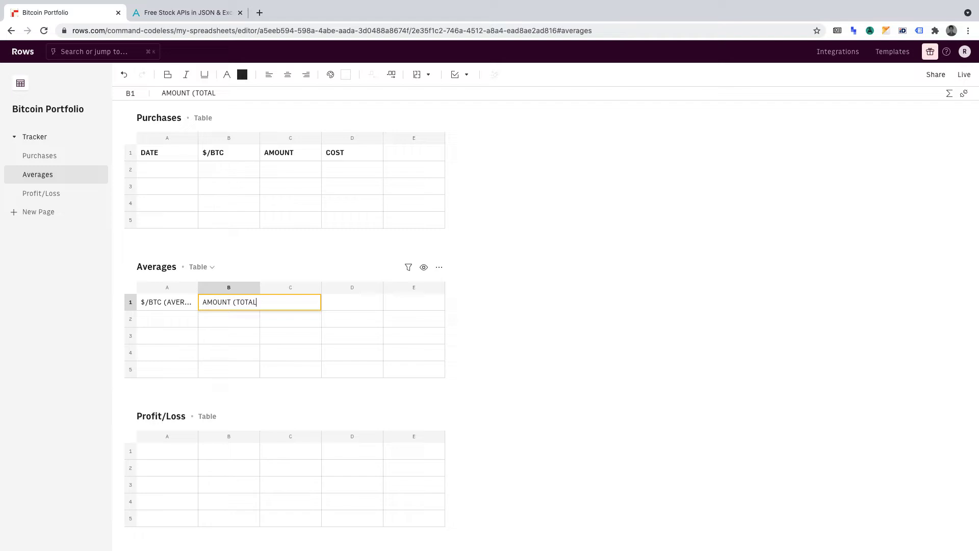
type(")")
left_click(290, 302)
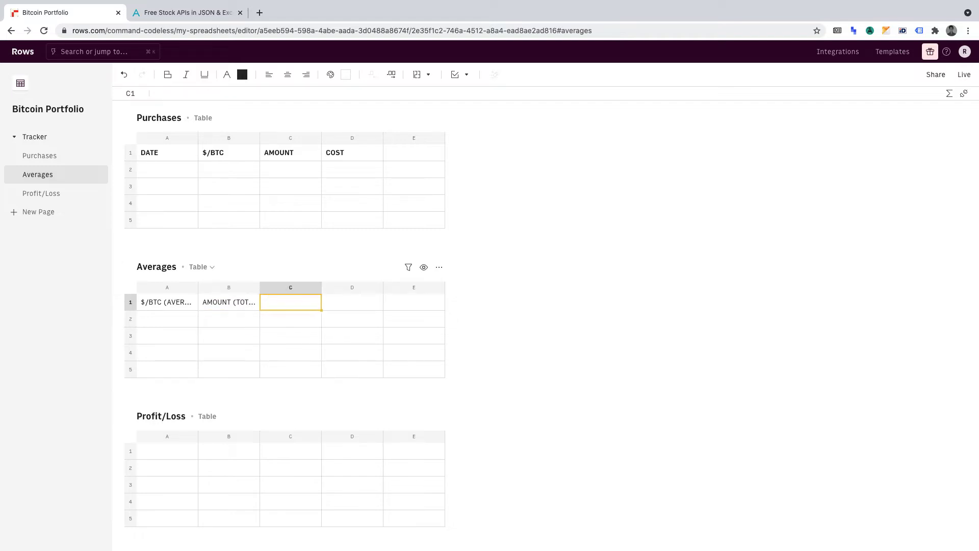
type("COST (TOTAL)")
Make the three Averages headers bold and widen columns A and B to fit their header text.
double_click(271, 303)
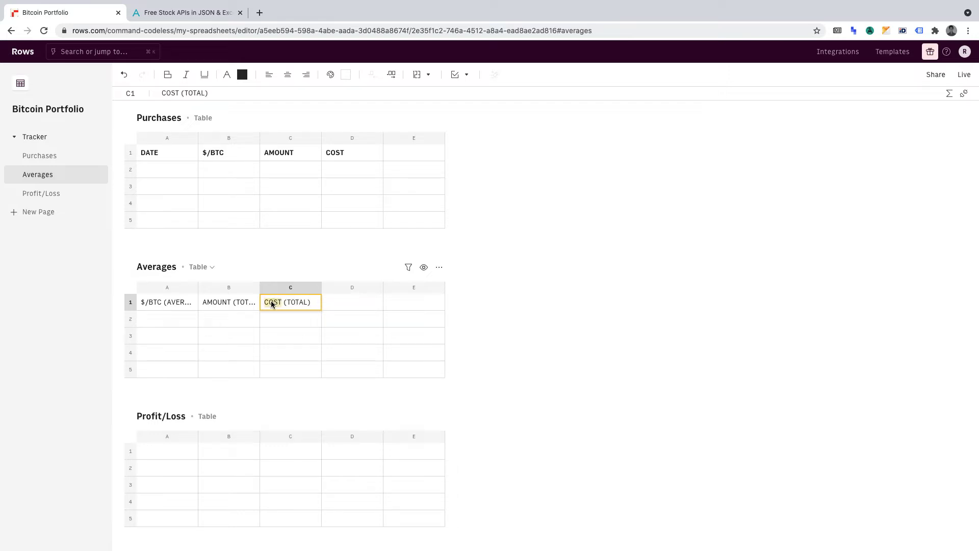
double_click(219, 302)
double_click(152, 302)
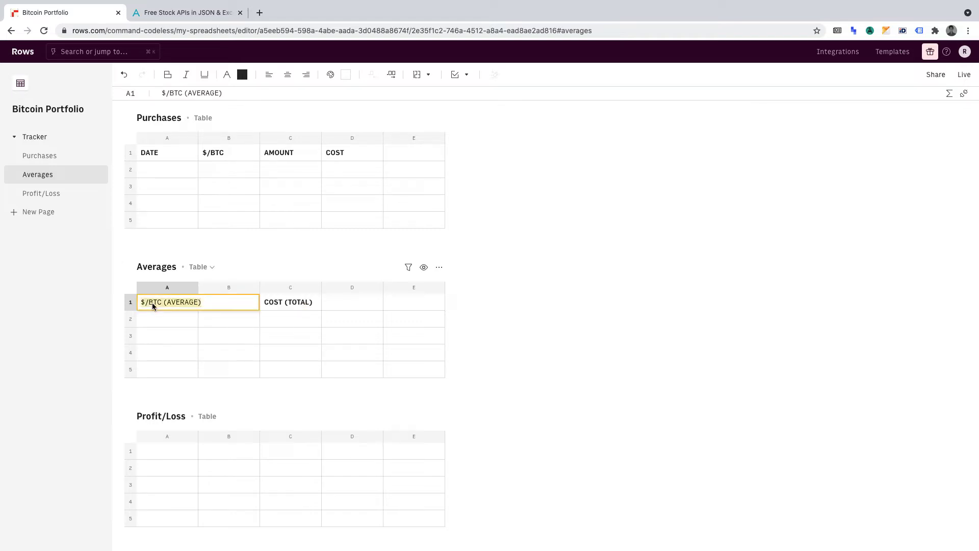
left_click(173, 319)
left_click_drag(198, 287, 212, 288)
mouse_move(274, 287)
left_mouse_down()
mouse_move(299, 288)
mouse_move(288, 288)
left_mouse_up()
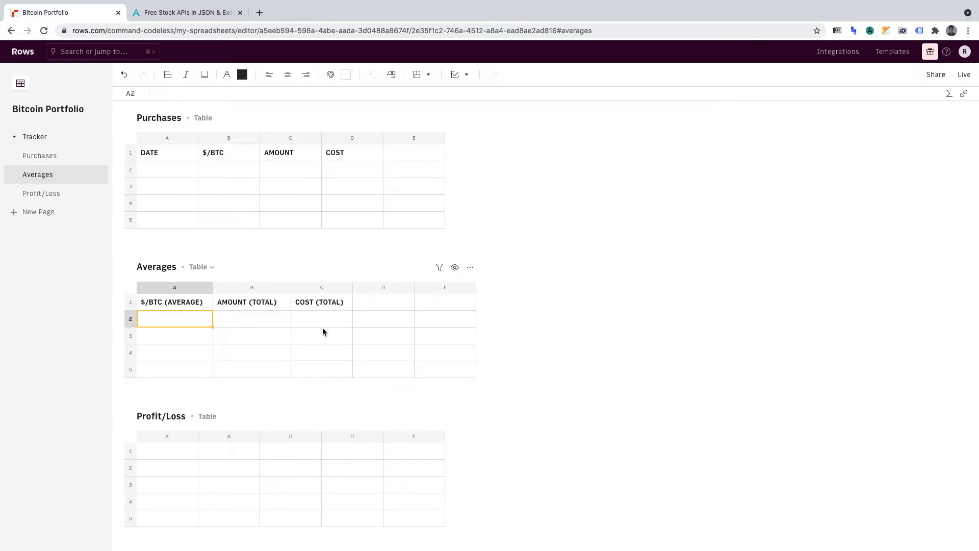
Enter the headers SEARCH, $/BTC, VALUE and PROFIT/LOSS in cells A1 to D1 of the Profit/Loss table.
left_click(35, 192)
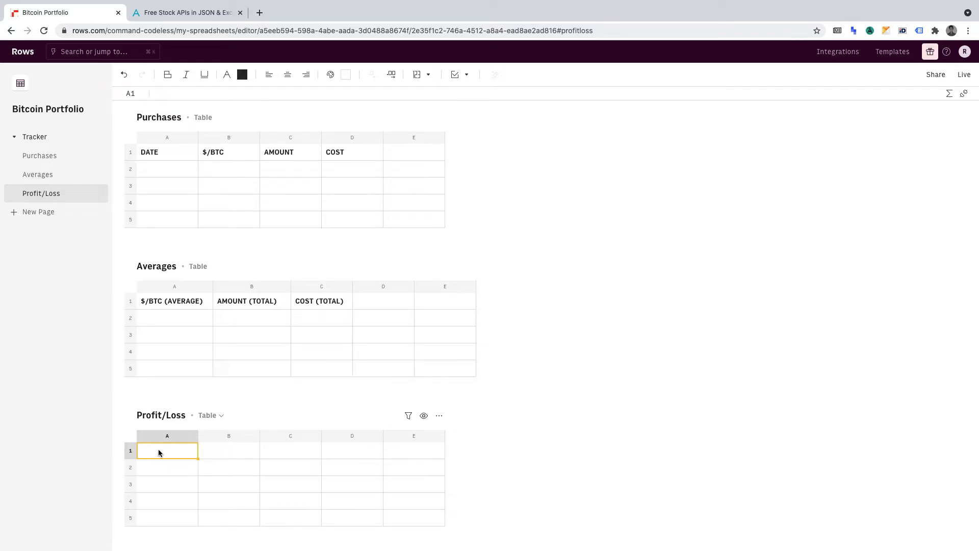
type("SEARCH")
left_click(228, 451)
type("$")
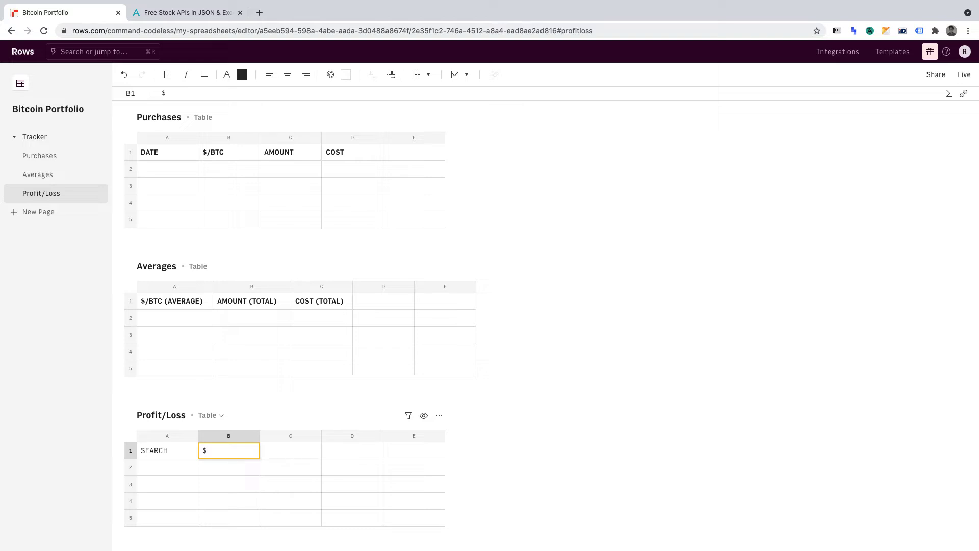
type("/BTC")
key("Tab")
type("VALUE")
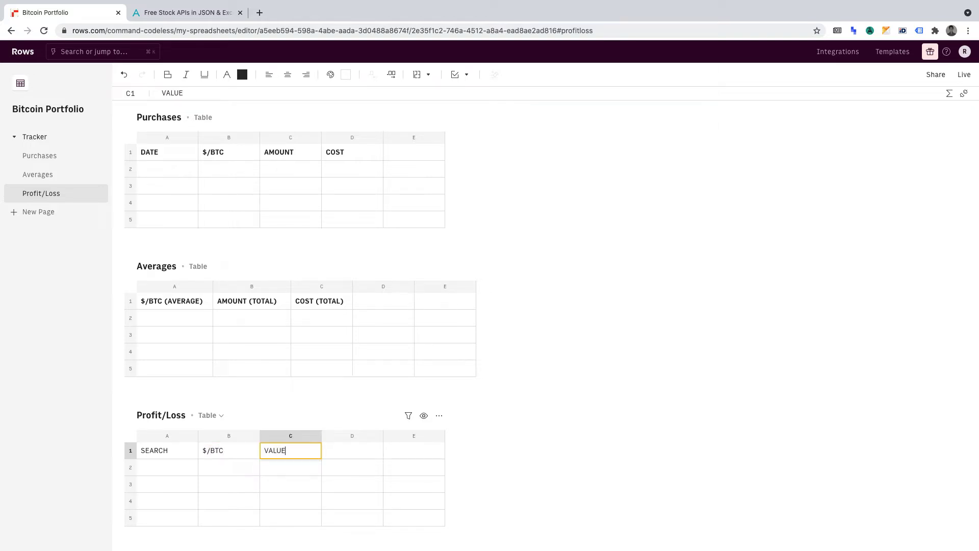
key("Tab")
type("P")
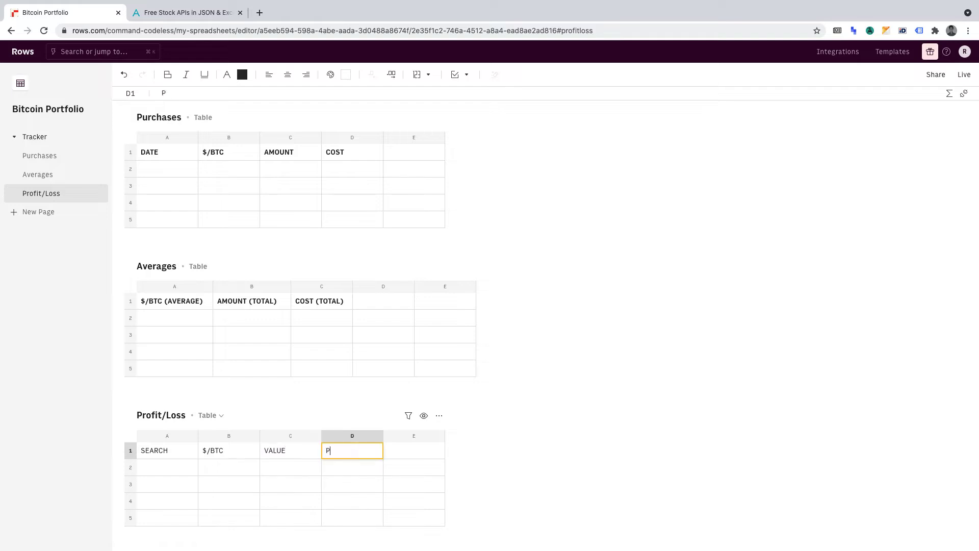
type("ROFIT/LOSS")
key("Return")
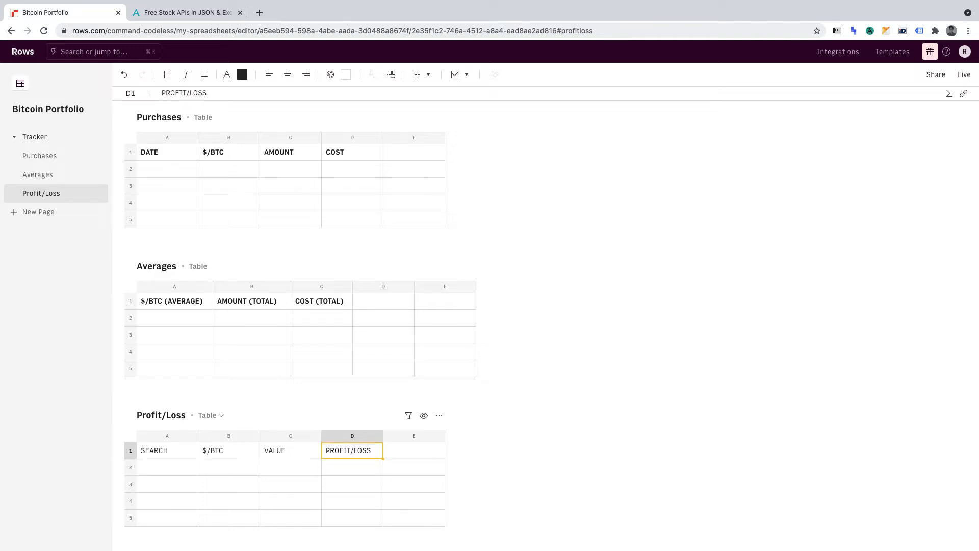
Make the $/BTC, VALUE and PROFIT/LOSS headers of the Profit/Loss table bold.
key("super+b")
key("ctrl+b")
key("Left")
key("ctrl+b")
key("Left")
key("Right")
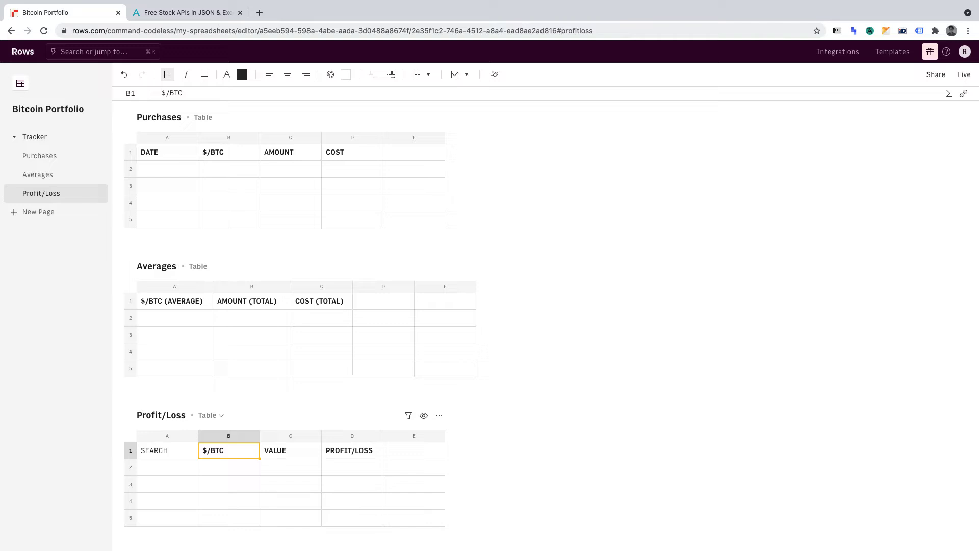
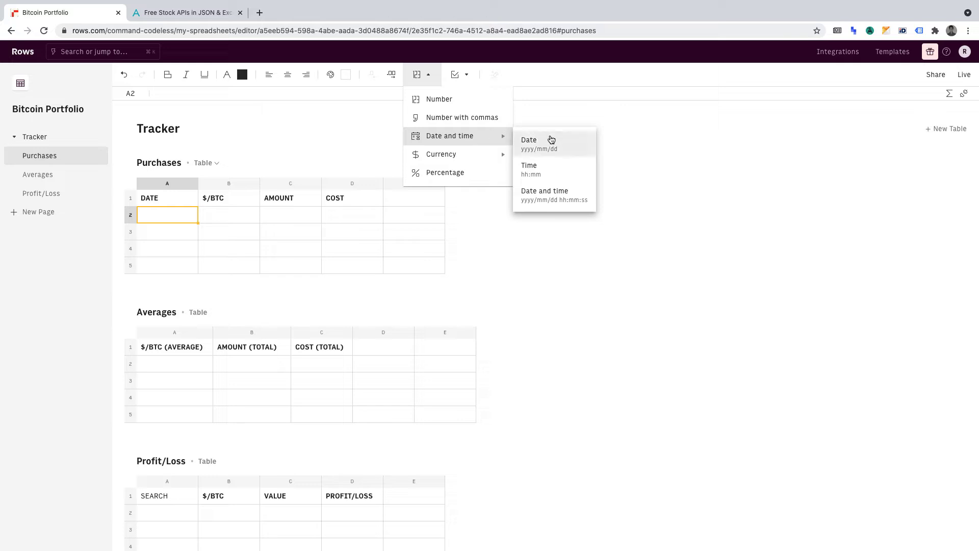
Format cell A2 of the Purchases table as a date and enter 2020-10-01.
left_click(549, 141)
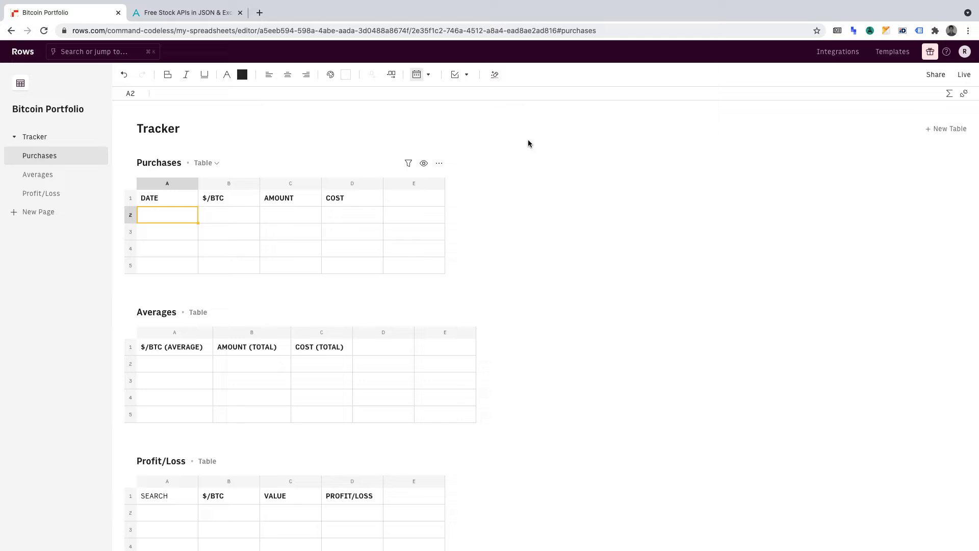
type("2020-10-01")
key("Tab")
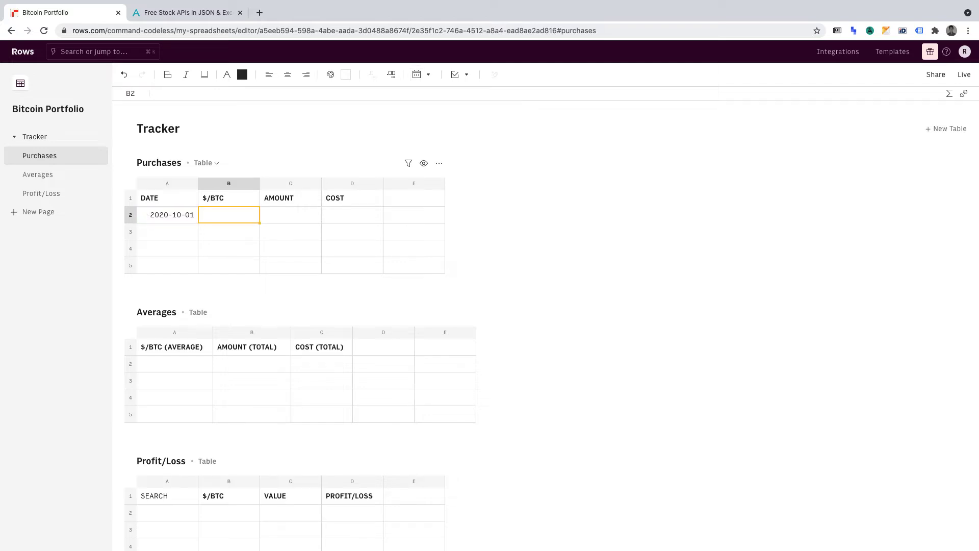
Enter a $/BTC price of 10741.58 and an AMOUNT of 0.50 in row 2 of the Purchases table.
type("10741.58")
key("Tab")
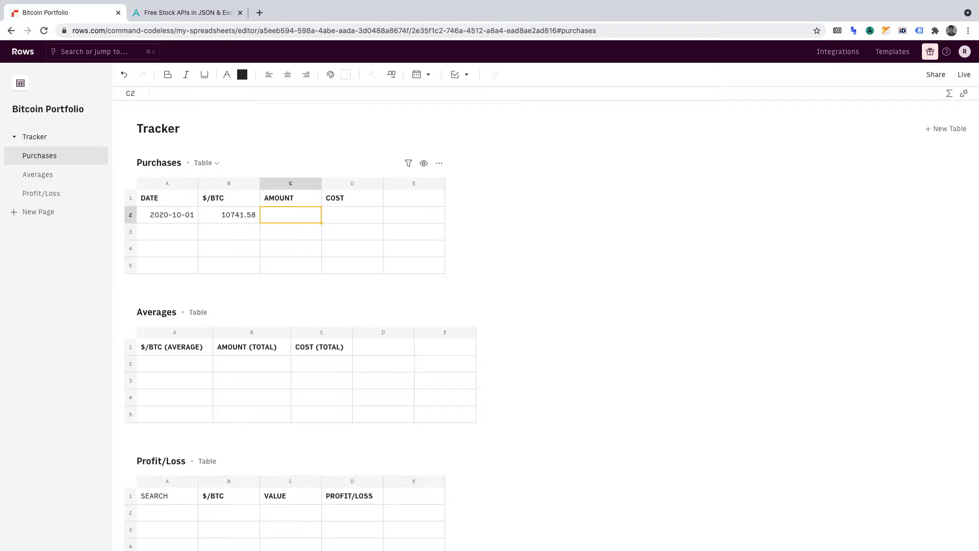
type("0.50")
key("Tab")
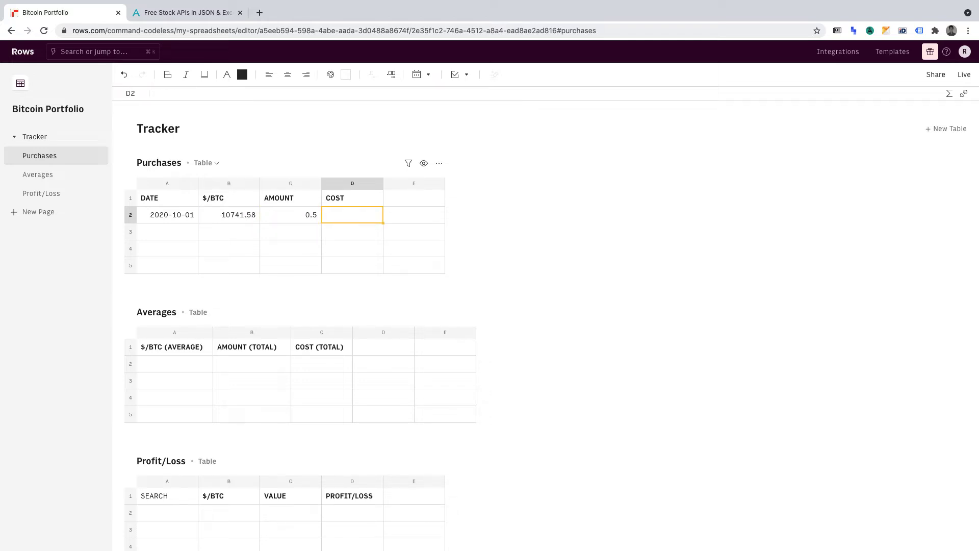
key("Return")
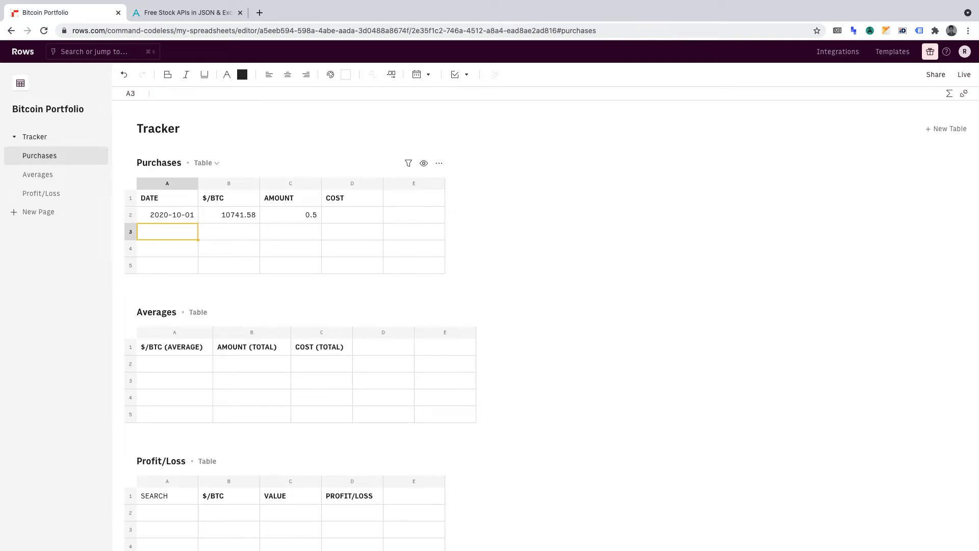
Fill row 3 of the Purchases table with date 2020-11-01, $/BTC 13730.20 and AMOUNT 0.50.
type("2020-11-01")
key("Tab")
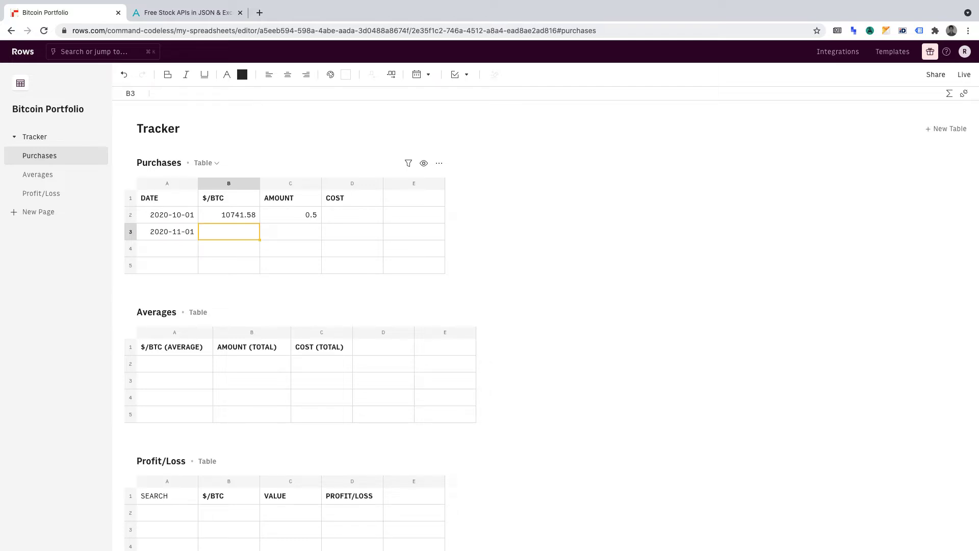
type("13730.20")
key("Tab")
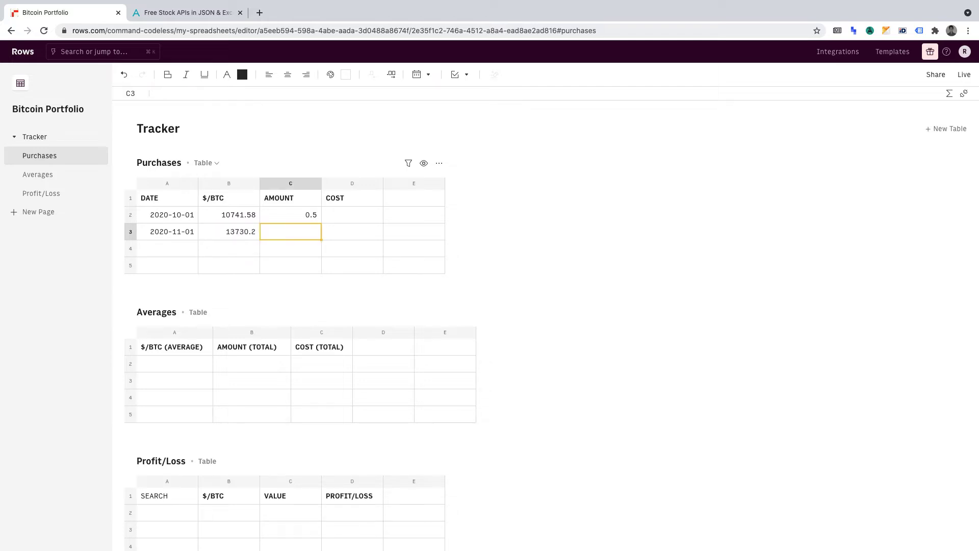
type("0.50")
key("Return")
Fill row 4 of the Purchases table with date 2020-12-01, $/BTC 18980.98 and AMOUNT 0.50.
left_click(168, 248)
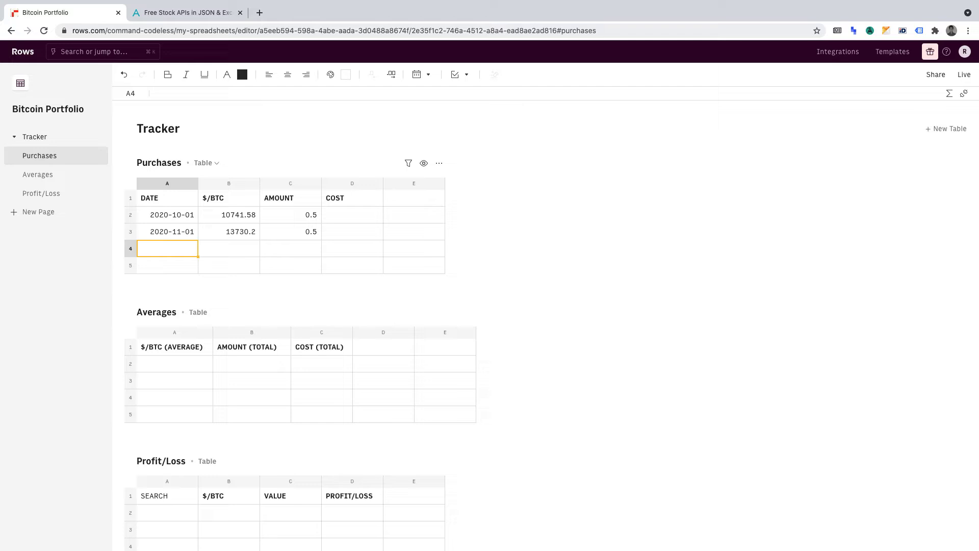
type("2020-12-01")
key("Tab")
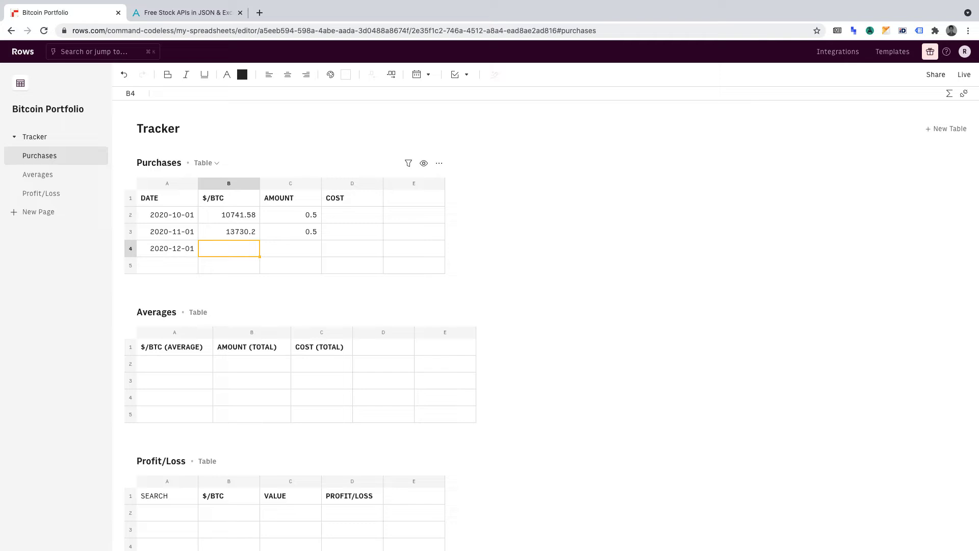
type("18980.98")
key("Tab")
type("0.50")
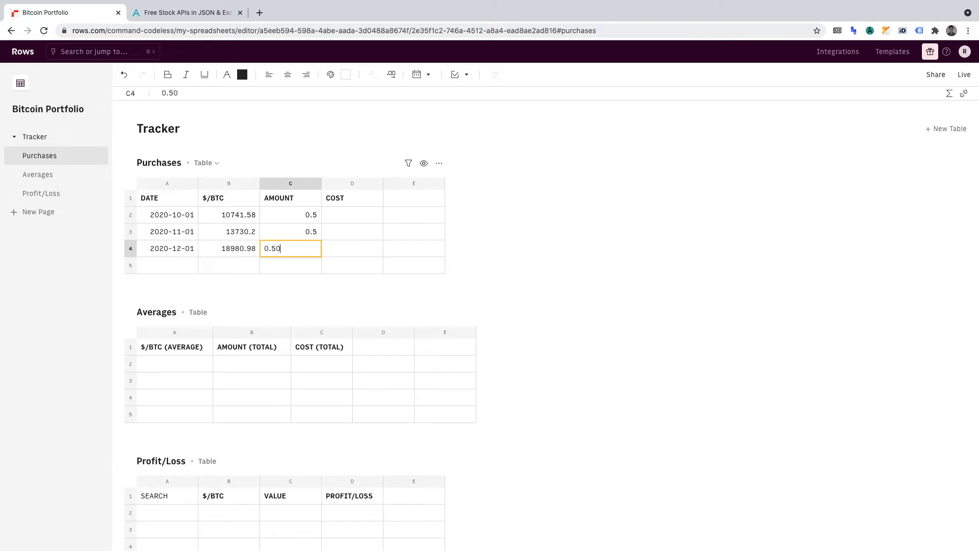
key("Return")
key("Up")
Enter the formula =C2*B2 in COST cell D2 of the Purchases table and fill it down to D4.
left_click(350, 216)
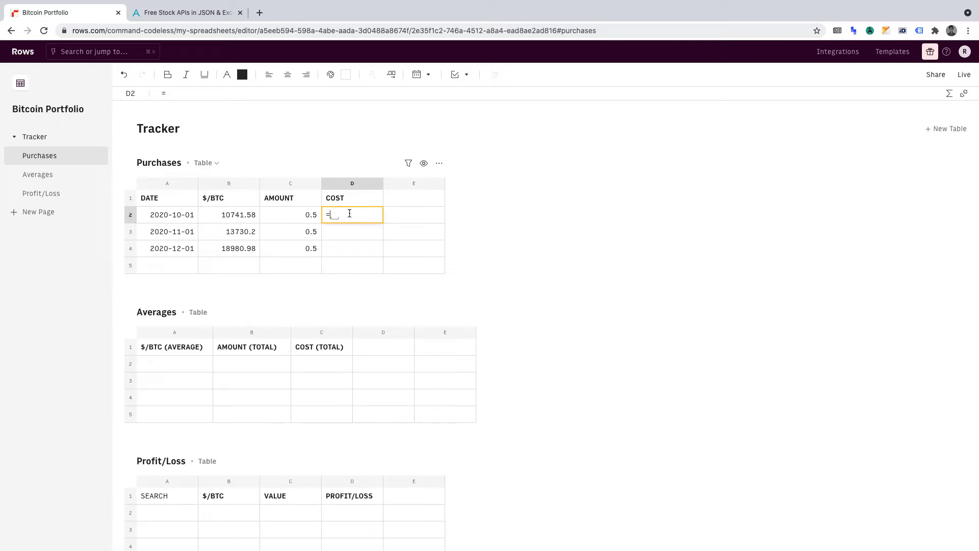
type("C2*B2")
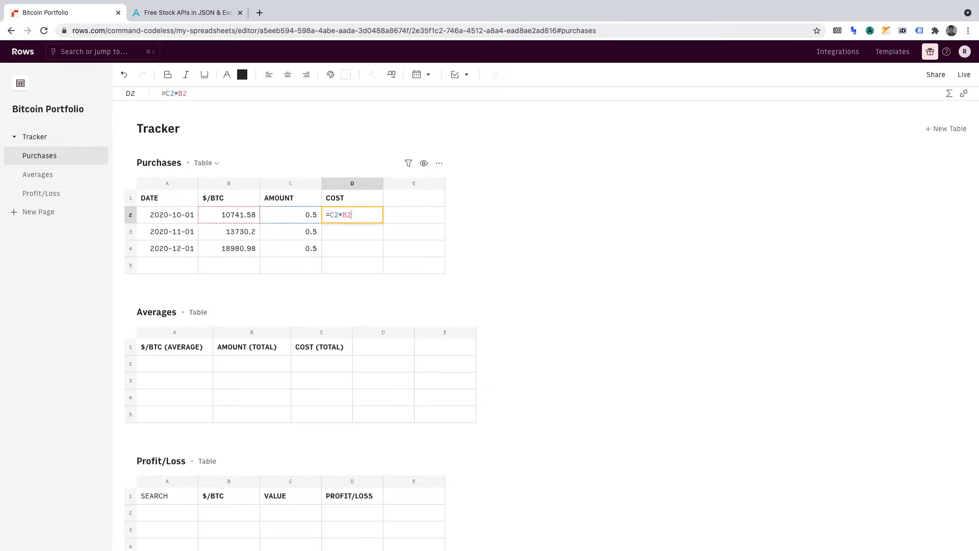
key("Return")
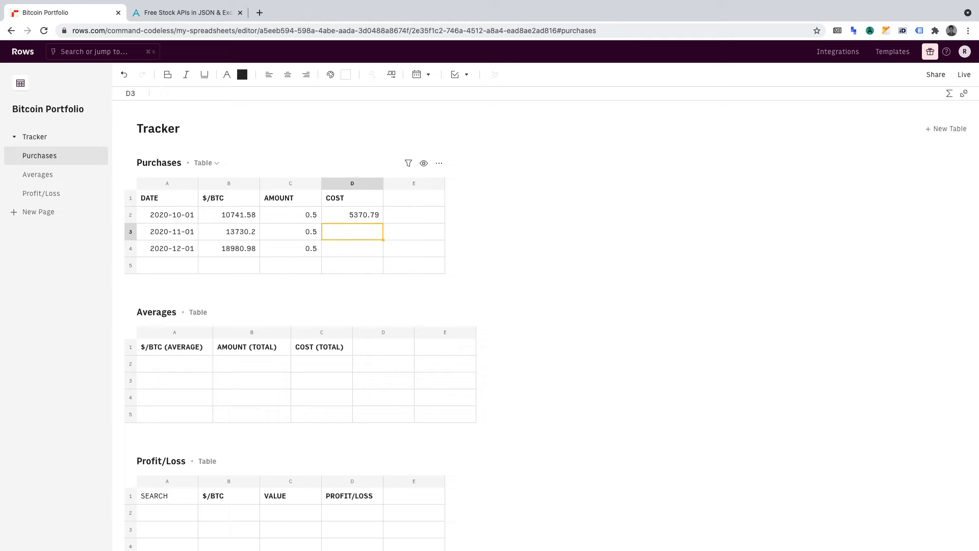
left_click(376, 218)
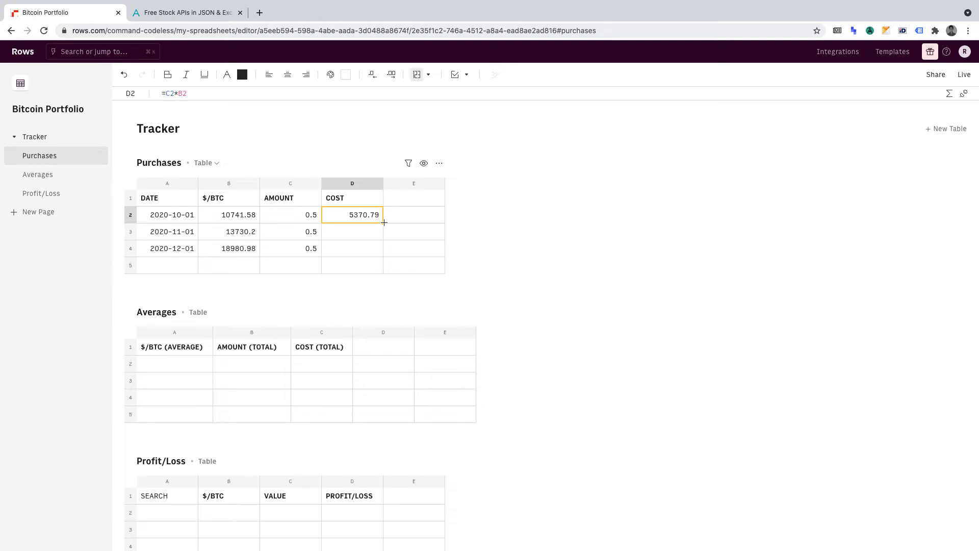
left_click_drag(383, 223, 384, 256)
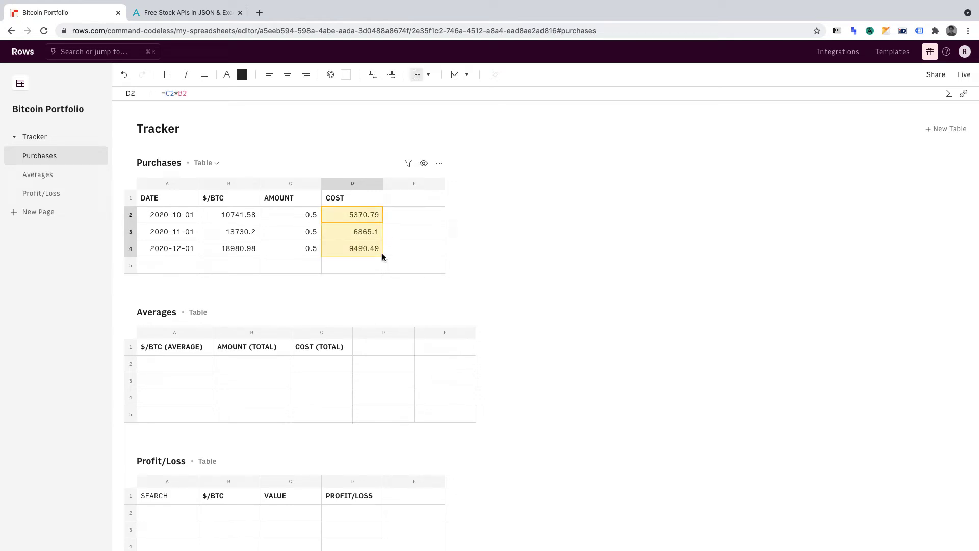
left_click(392, 236)
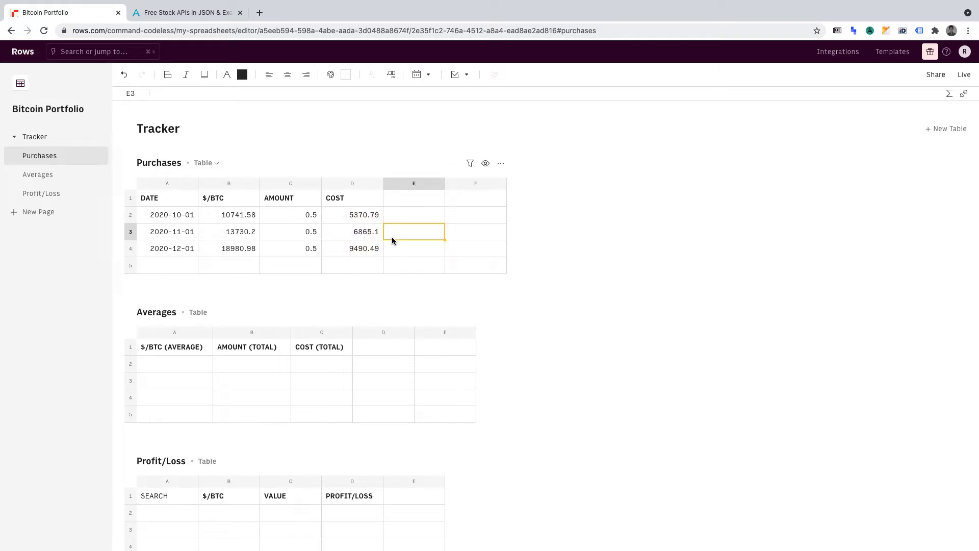
Format cells B2 to D2 of the Purchases table as numbers with commas and two decimal places.
left_click(230, 217)
left_click_drag(230, 218, 336, 216)
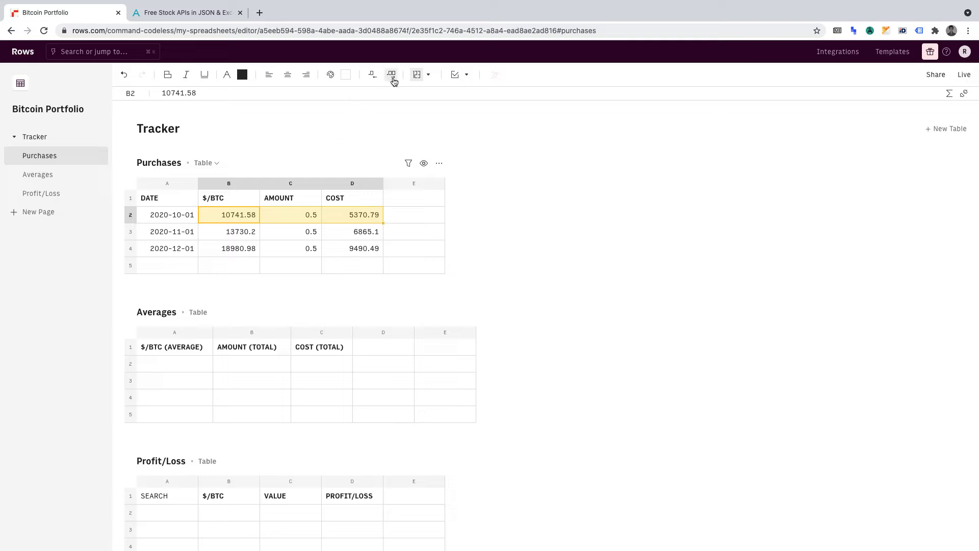
left_click(429, 80)
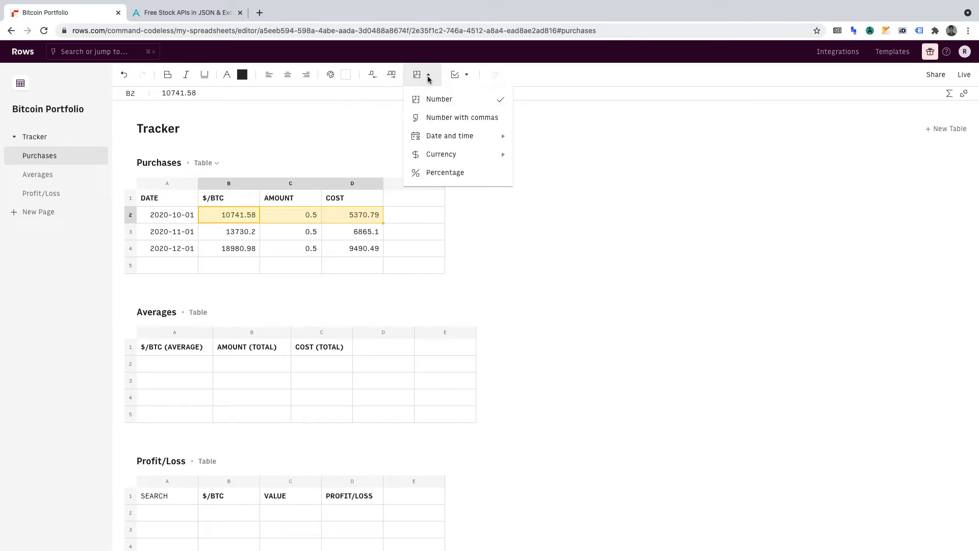
left_click(438, 119)
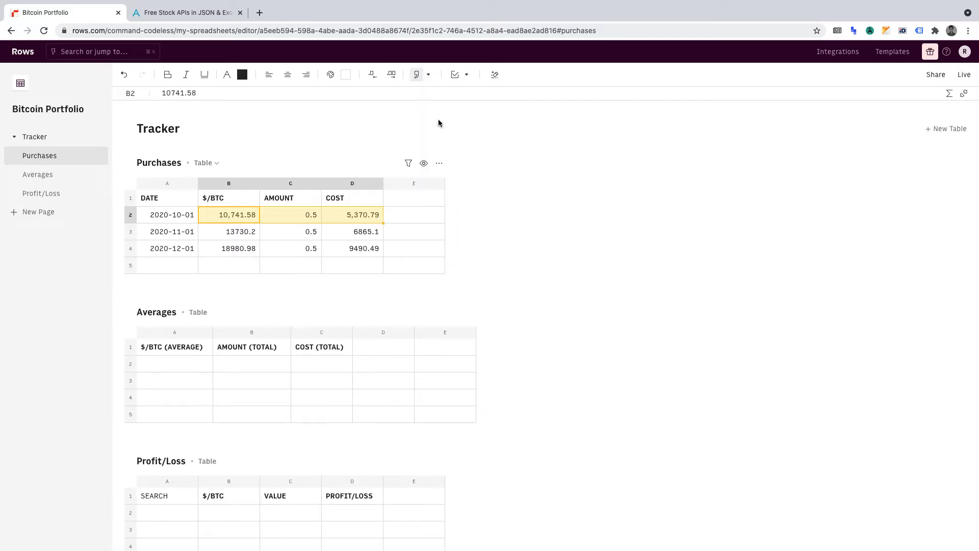
left_click(373, 75)
left_click(392, 75)
Format cells B3 to D4 of the Purchases table as numbers with commas and two decimal places.
left_click_drag(252, 238, 353, 250)
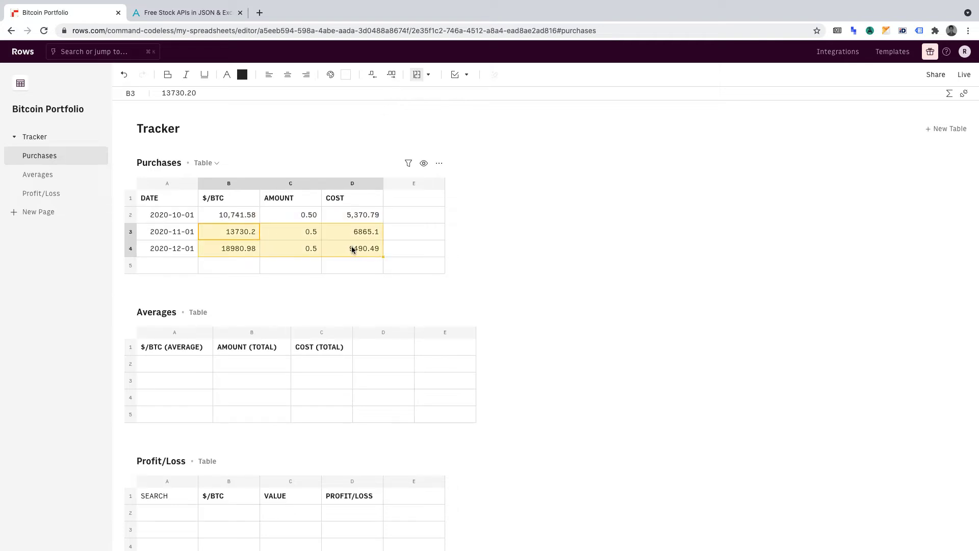
left_click(427, 75)
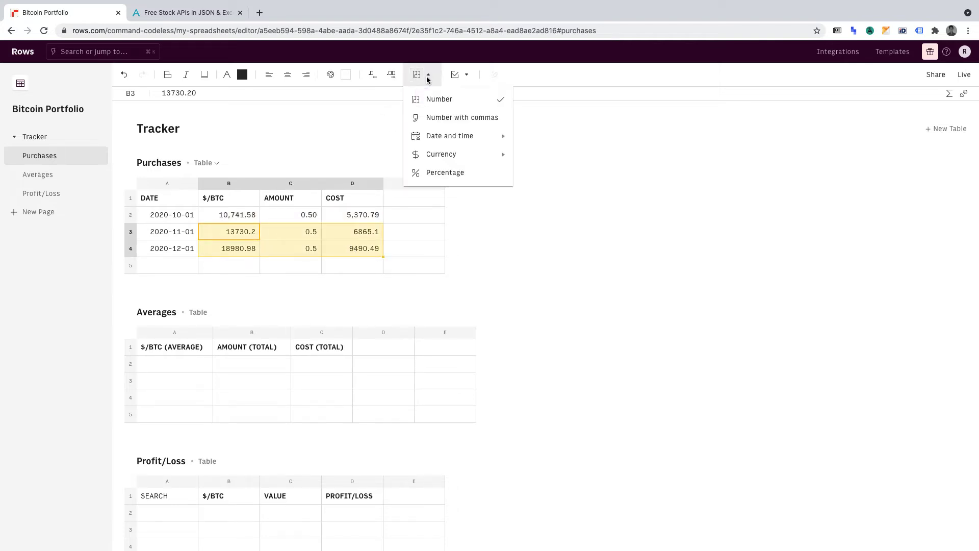
left_click(445, 117)
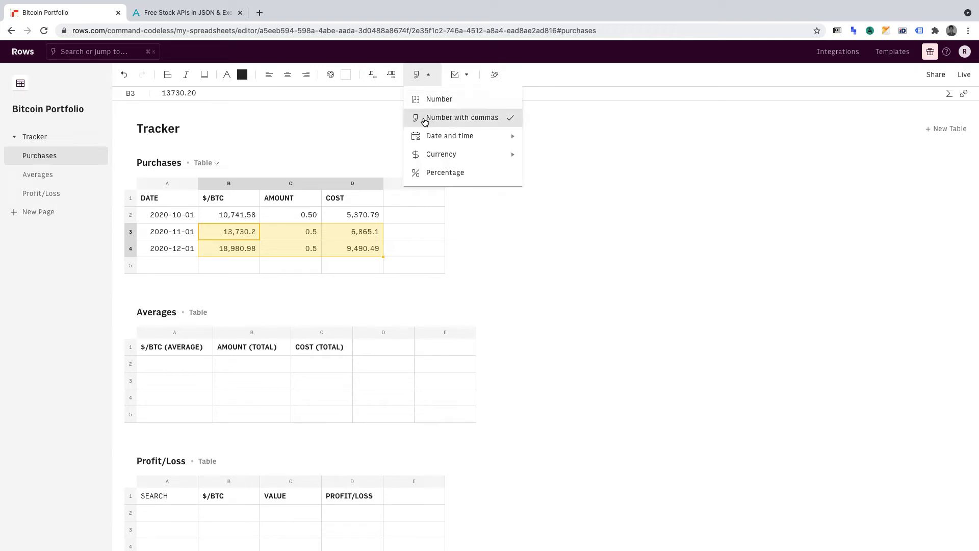
left_click(375, 79)
left_click(390, 76)
left_click(389, 76)
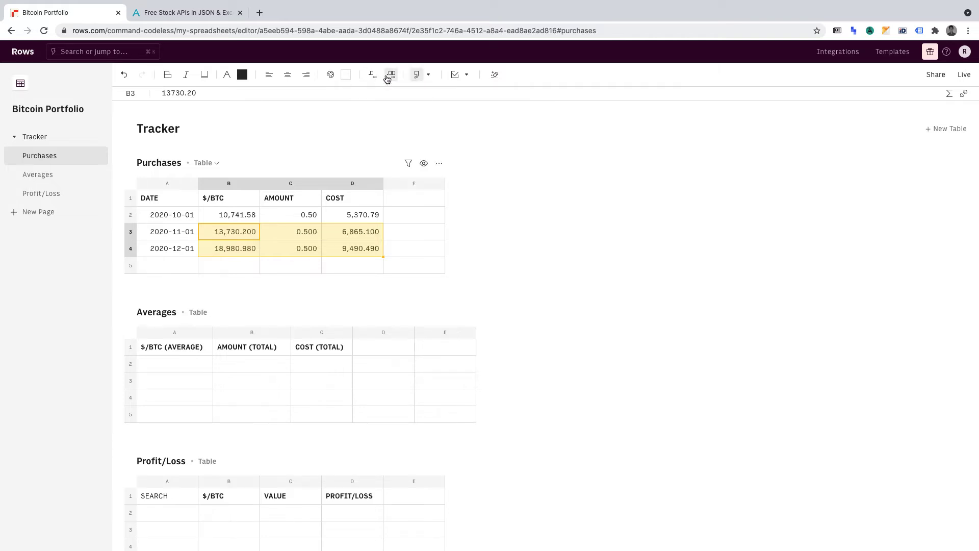
left_click(371, 77)
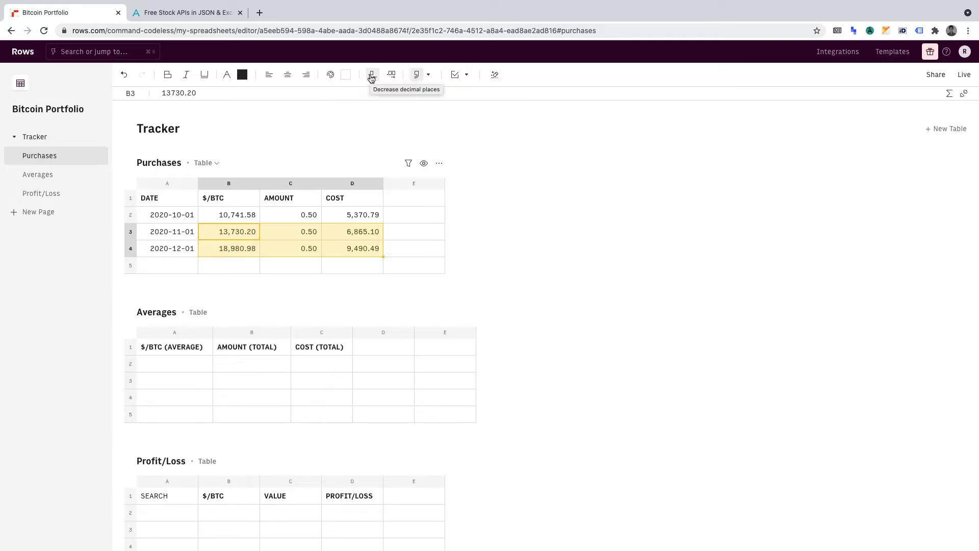
left_click(419, 230)
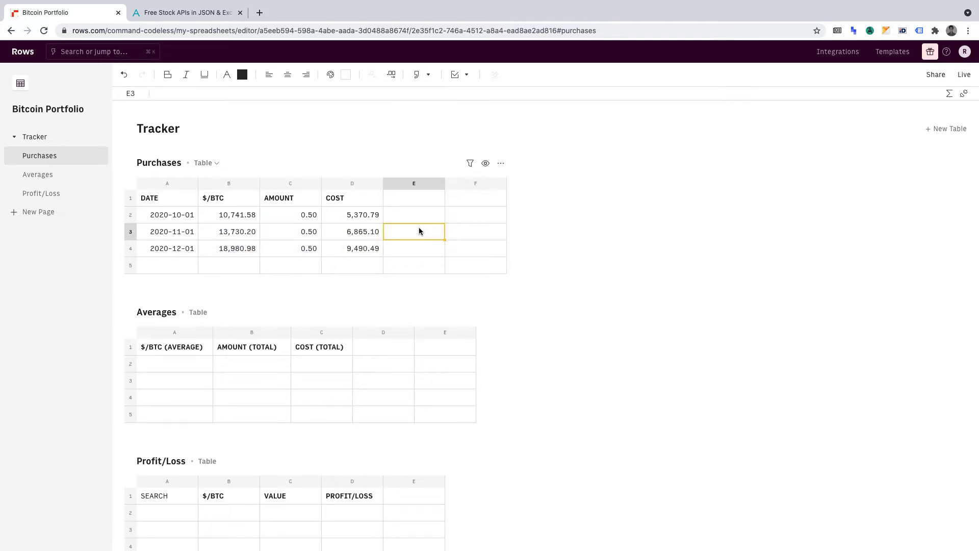
Enter the formula =AVERAGE('Purchases'!B2:B4) in cell A2 of the Averages table.
left_click(66, 174)
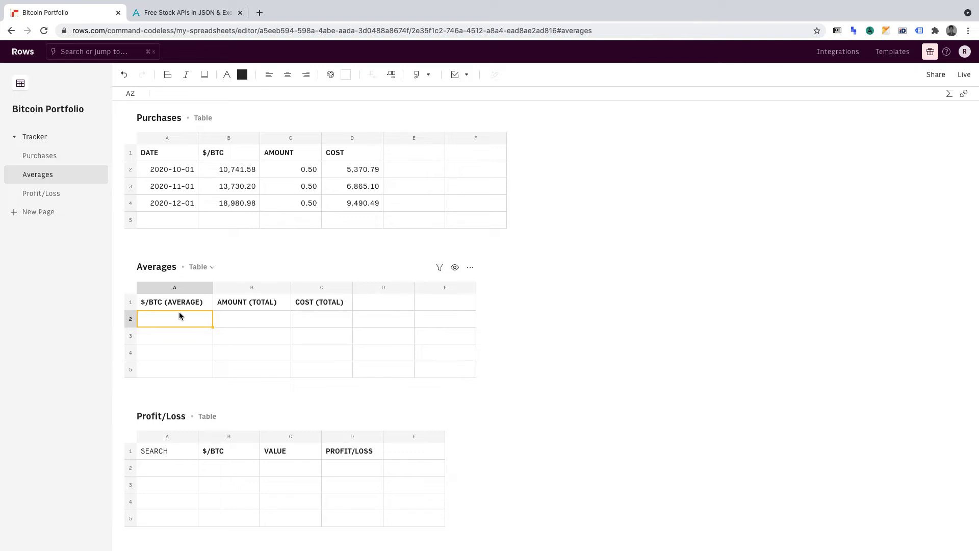
type("=AVERAGE")
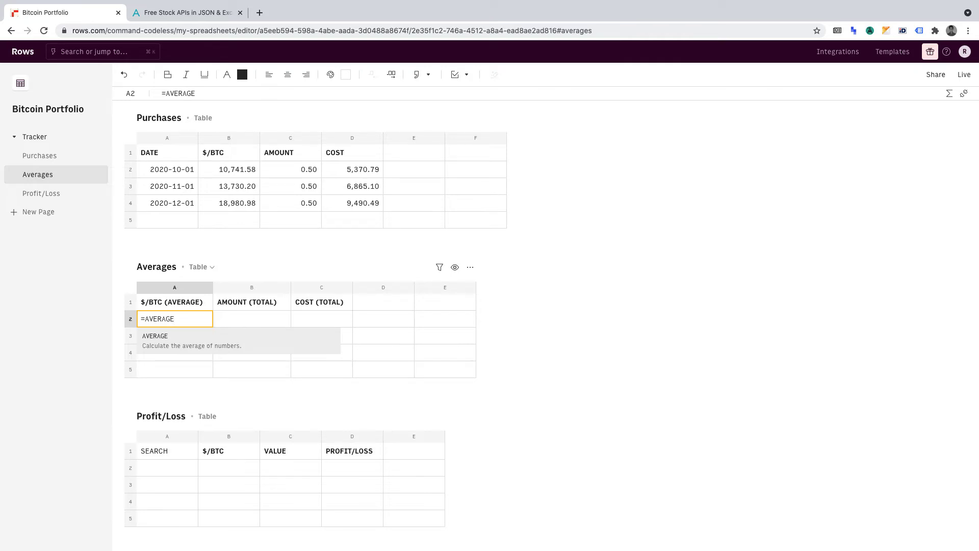
type("()")
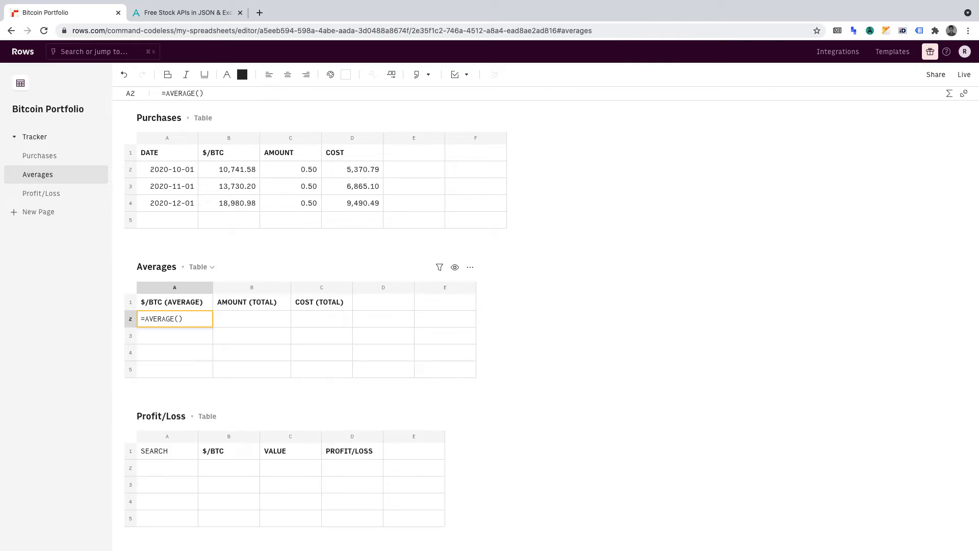
key("Left")
type("''")
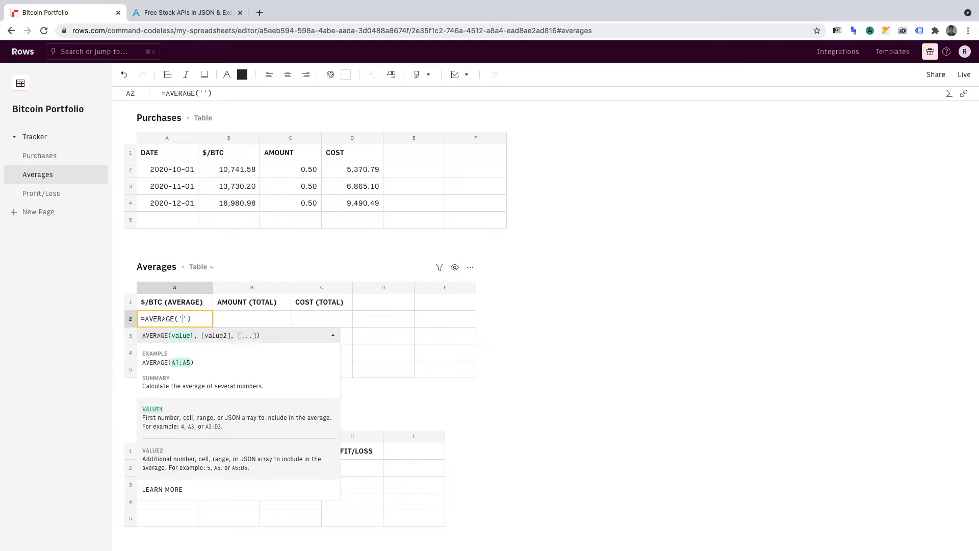
type("Purchases")
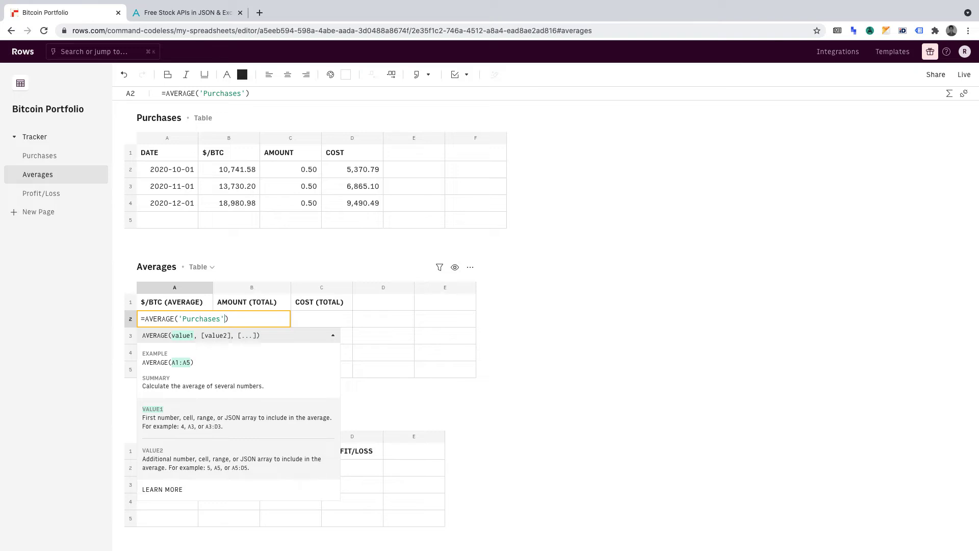
type("!B2:B4")
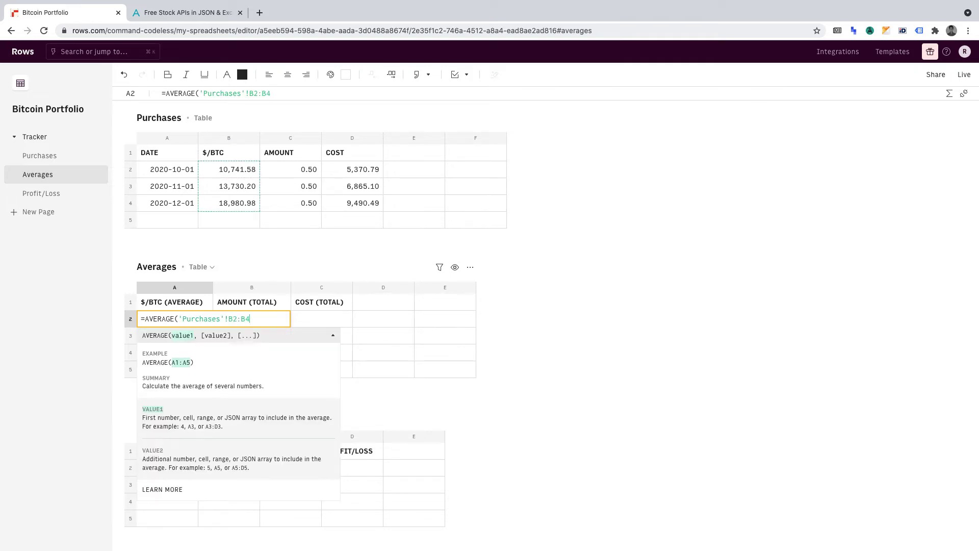
type(")")
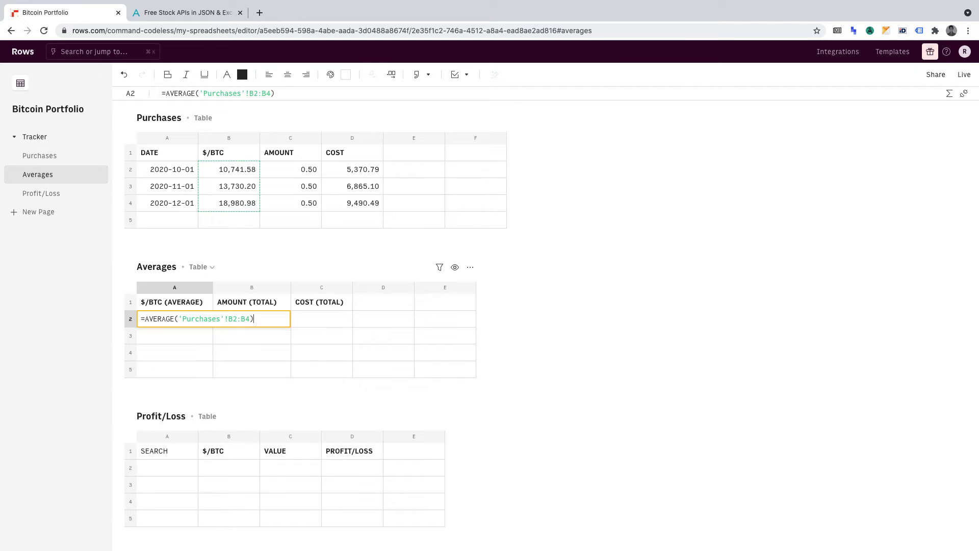
key("Return")
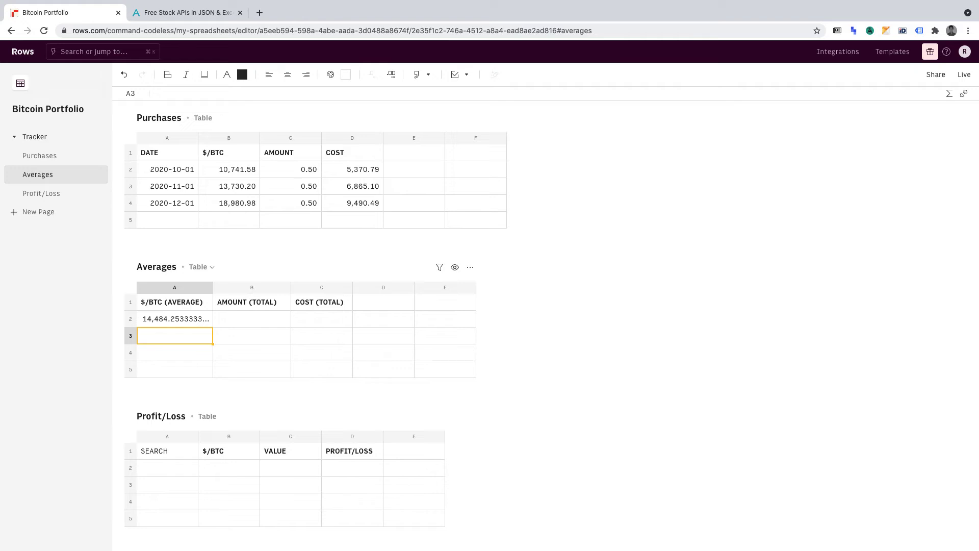
key("Up")
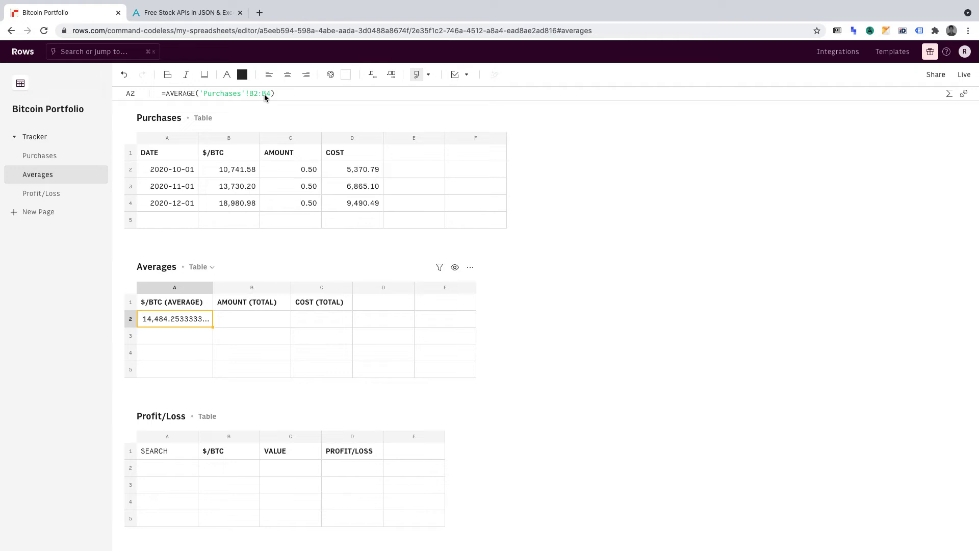
Enter the formula =SUM('Purchases'!C2:C4) in AMOUNT (TOTAL) cell B2 of the Averages table.
left_click(266, 315)
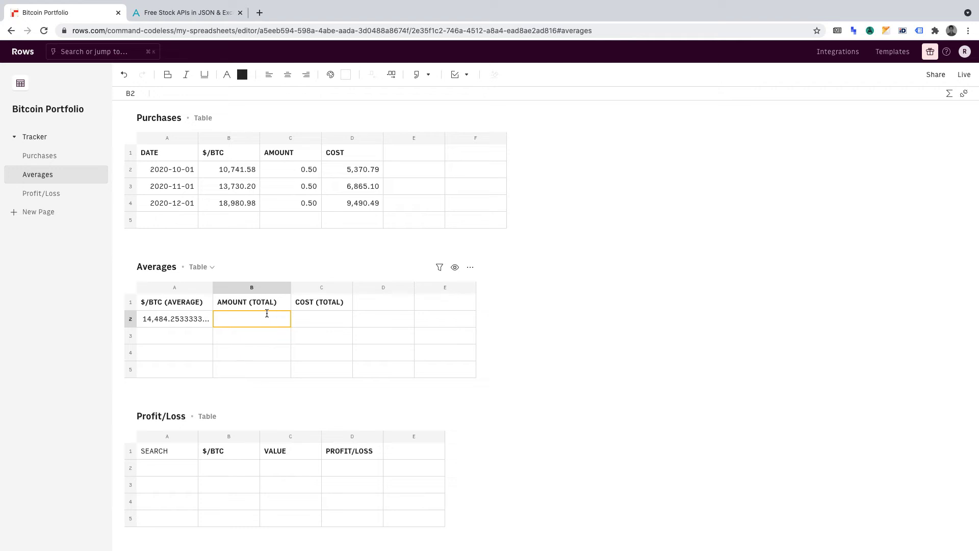
type("=SUM")
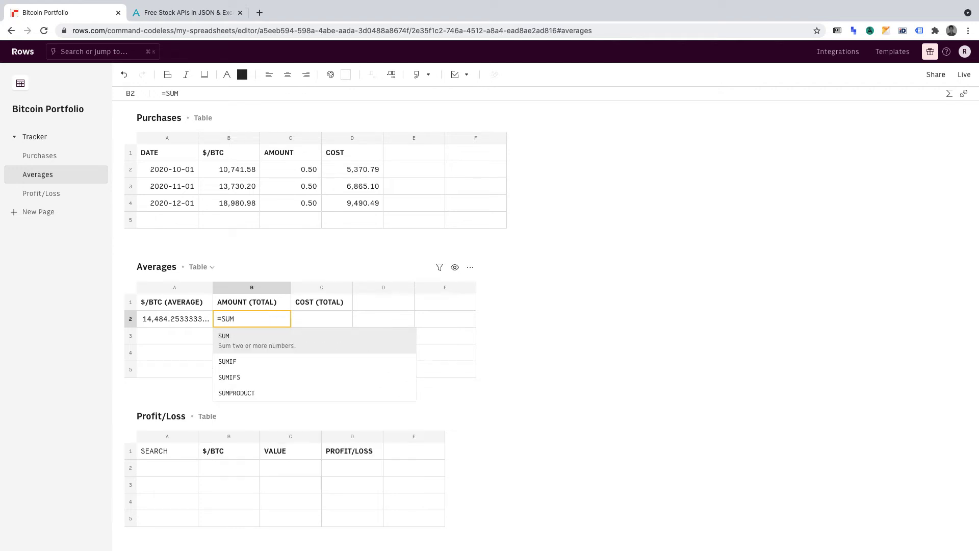
type("(")
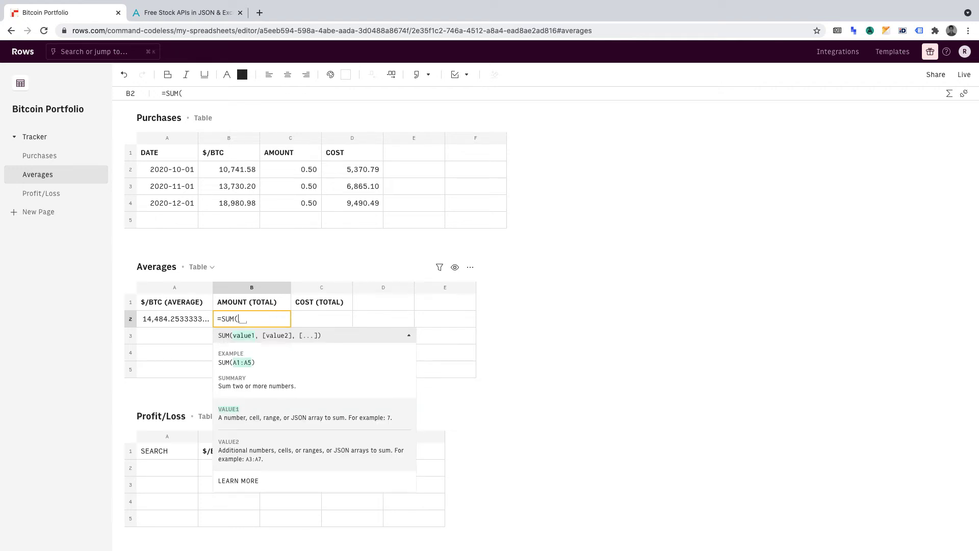
type("'Purchases'!")
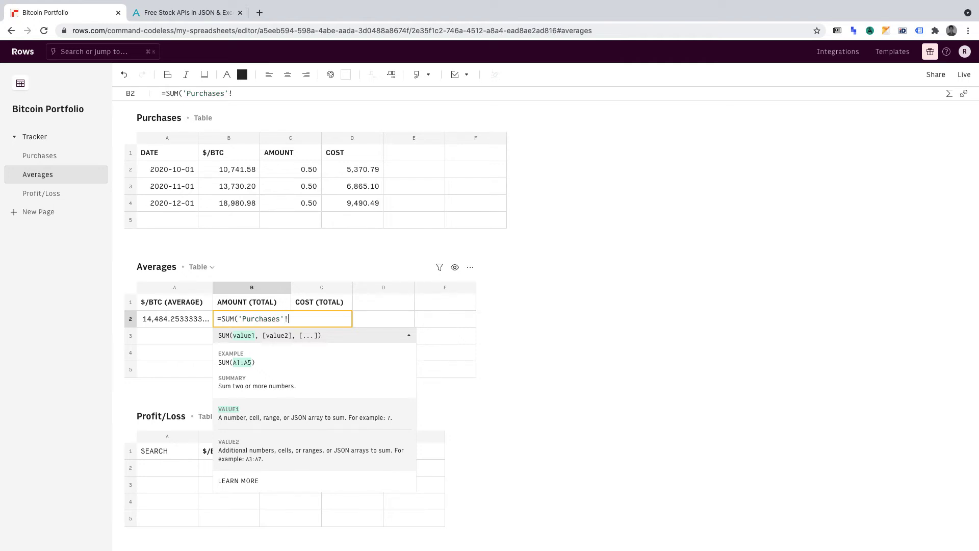
type("C")
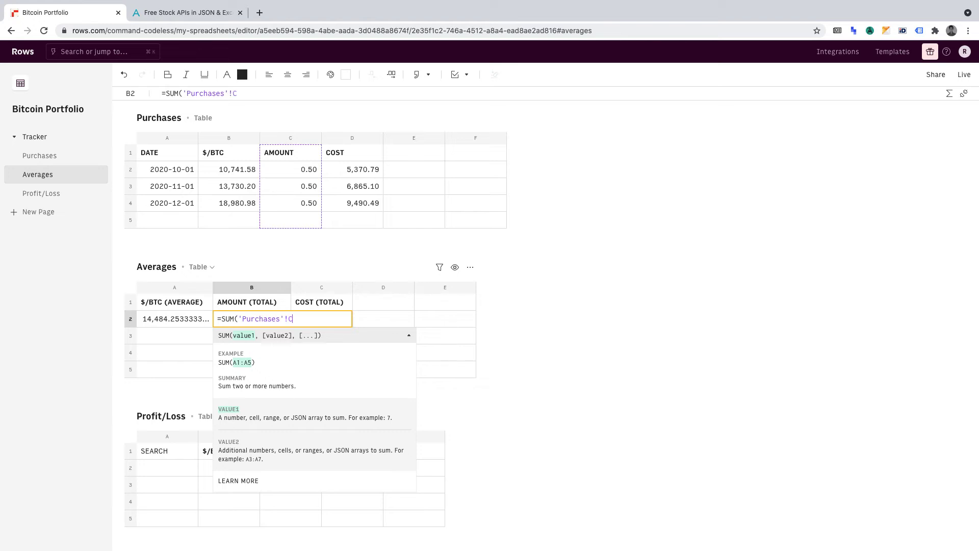
type("2:C4")
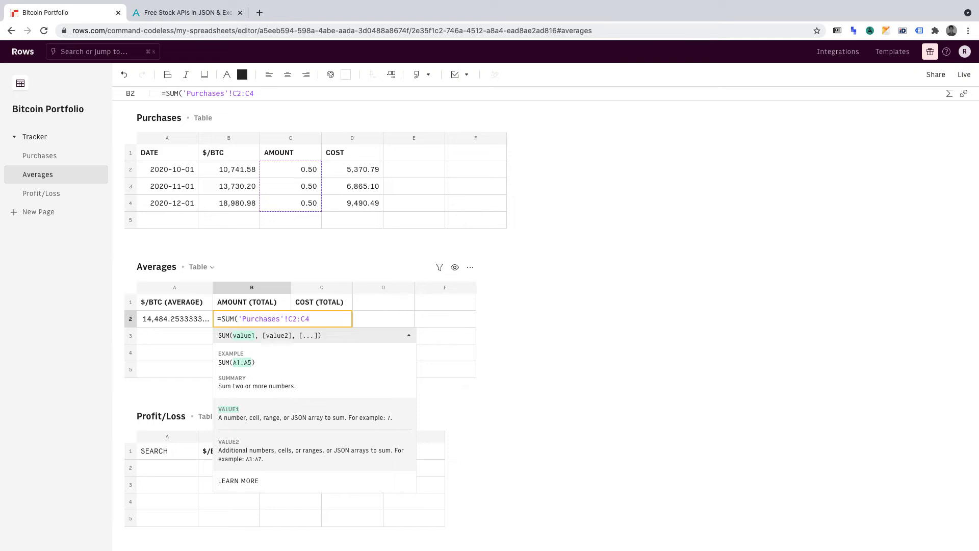
type(")")
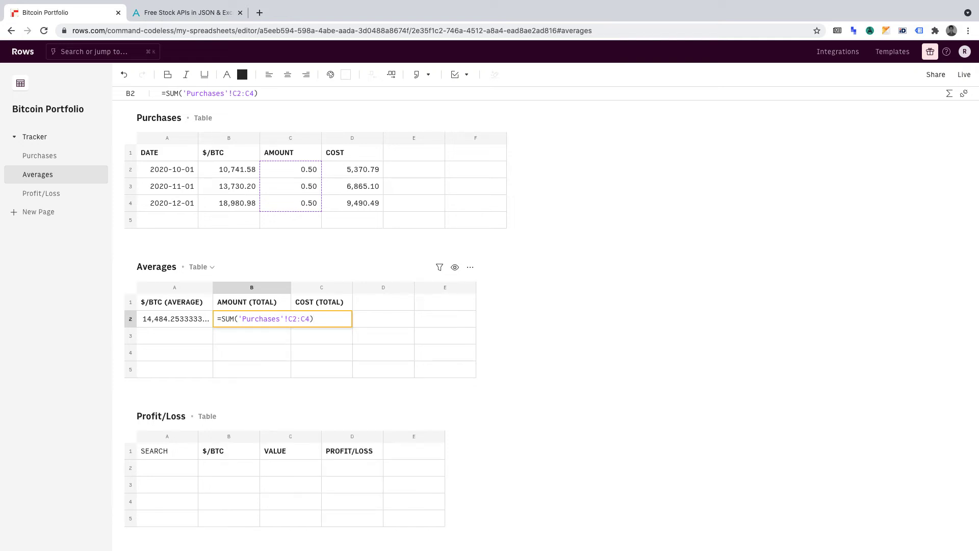
key("Return")
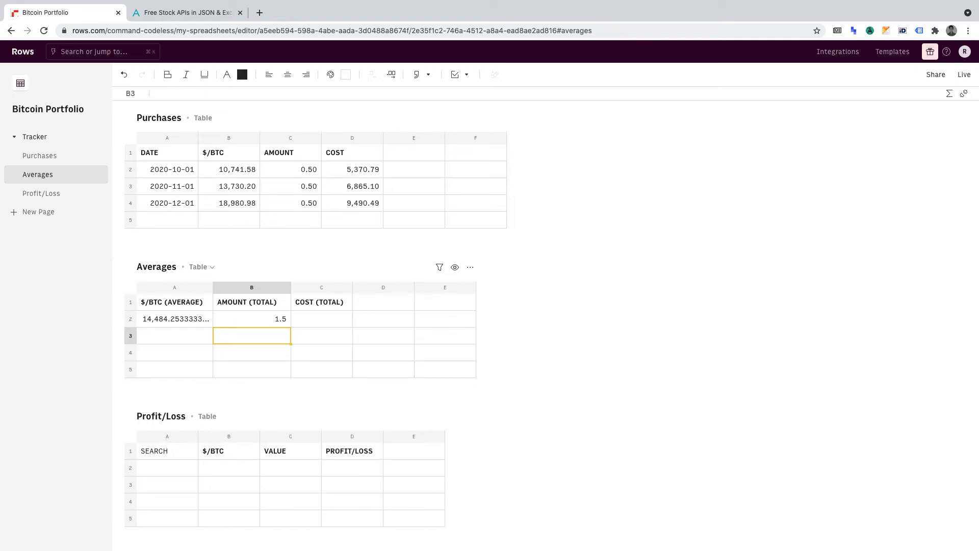
key("Up")
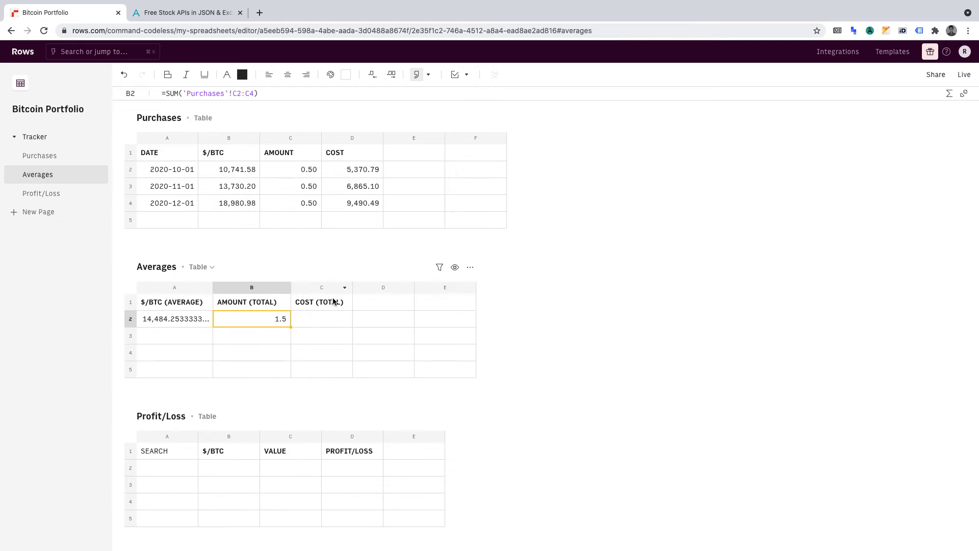
Enter the formula =SUM('Purchases'!D2:D4) in COST (TOTAL) cell C2 of the Averages table.
left_click(334, 319)
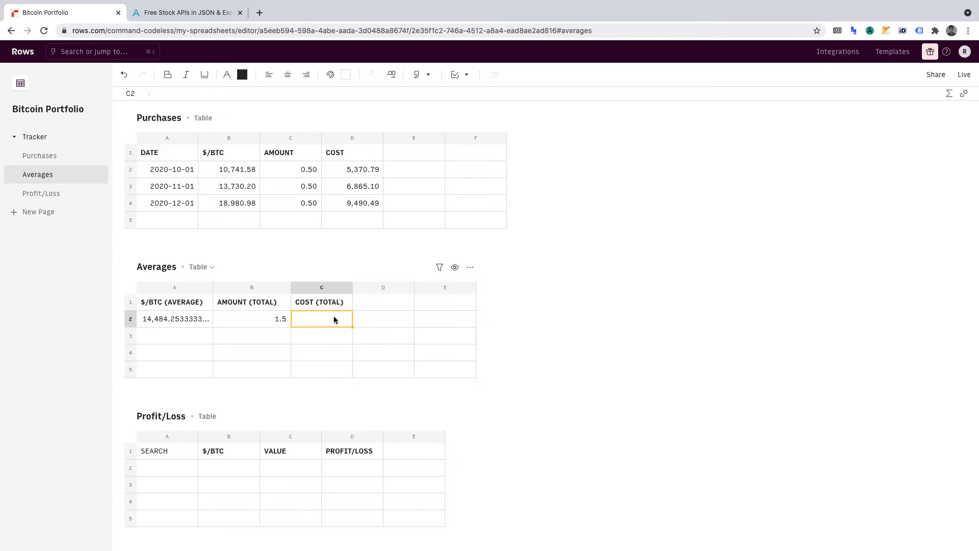
type("=SUM")
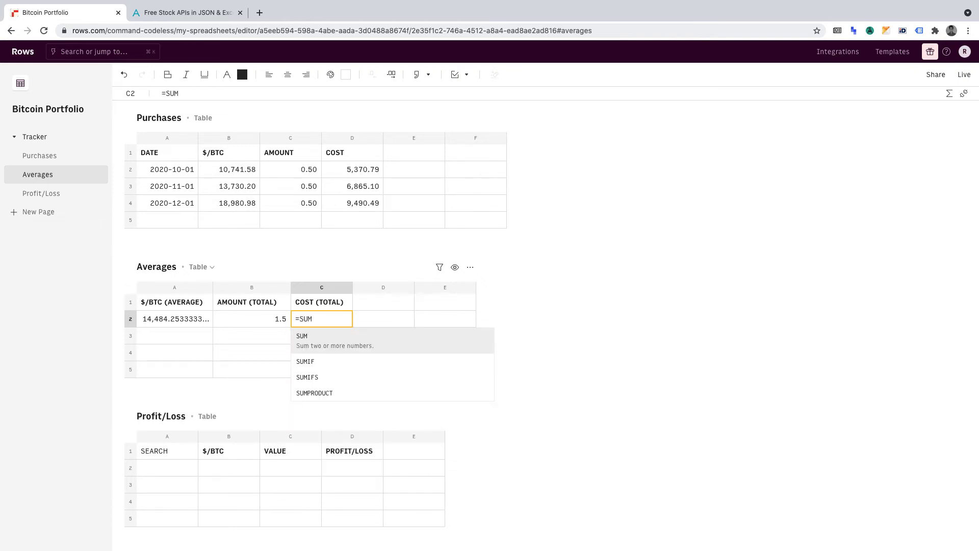
type("(")
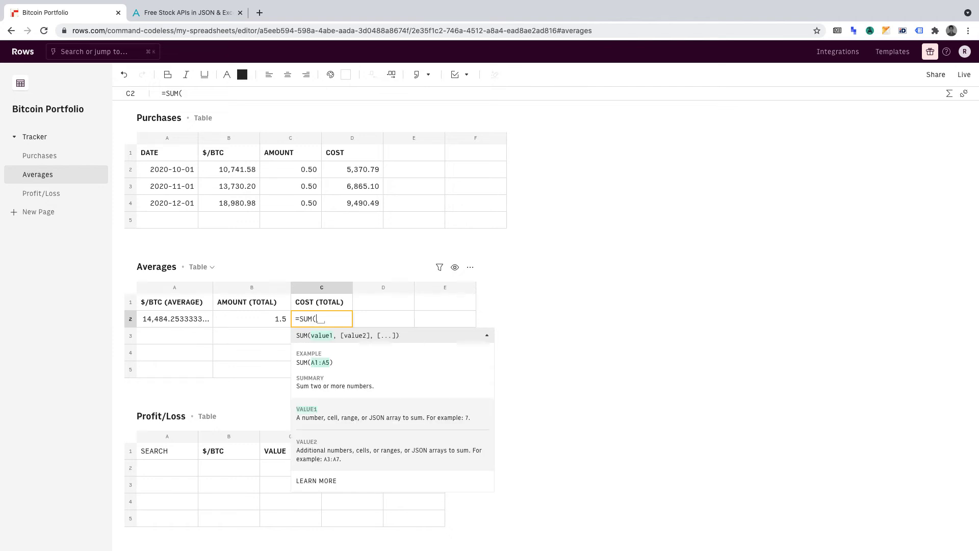
type("'Purcha")
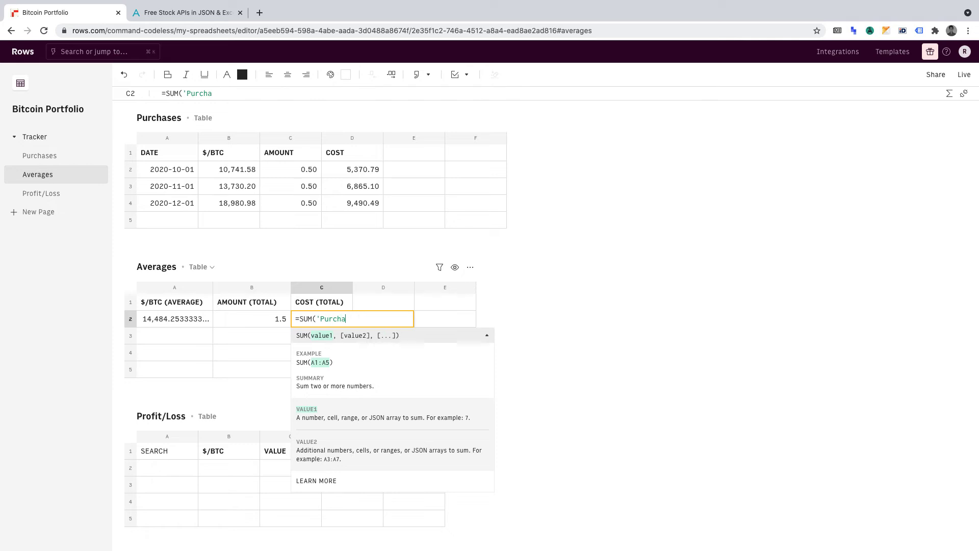
type("ses'!")
type("D2:D4")
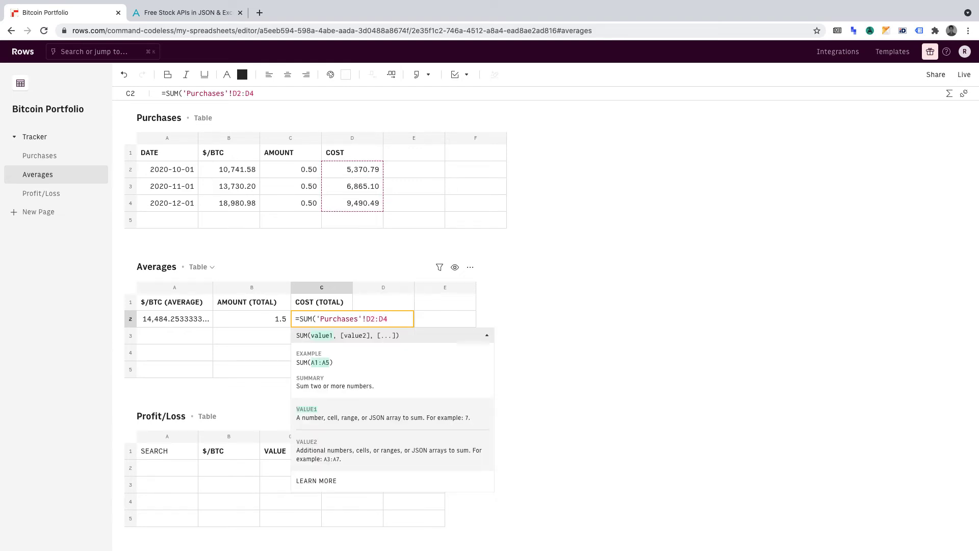
type(")")
key("Return")
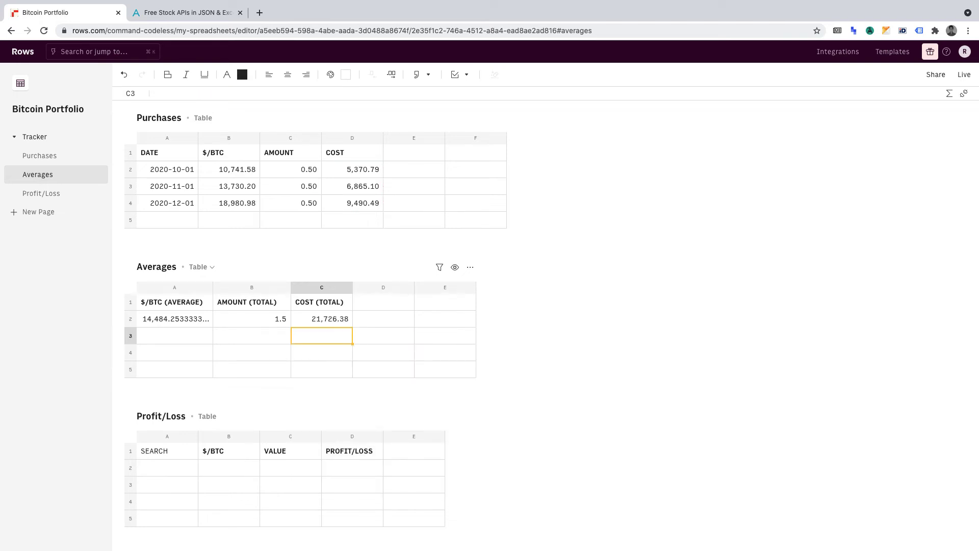
left_click(334, 316)
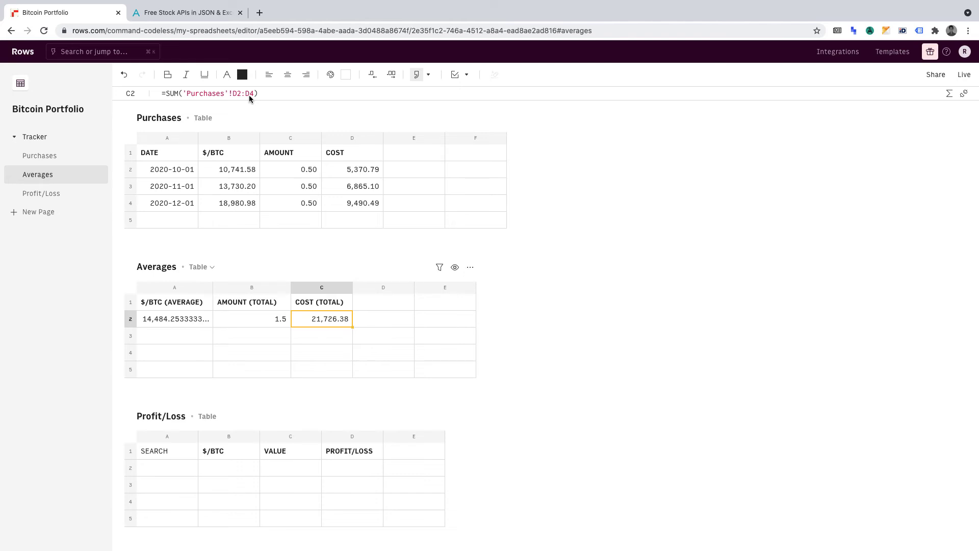
Format cells A2 to C2 of the Averages table as numbers with commas and two decimal places.
left_click_drag(186, 318, 312, 320)
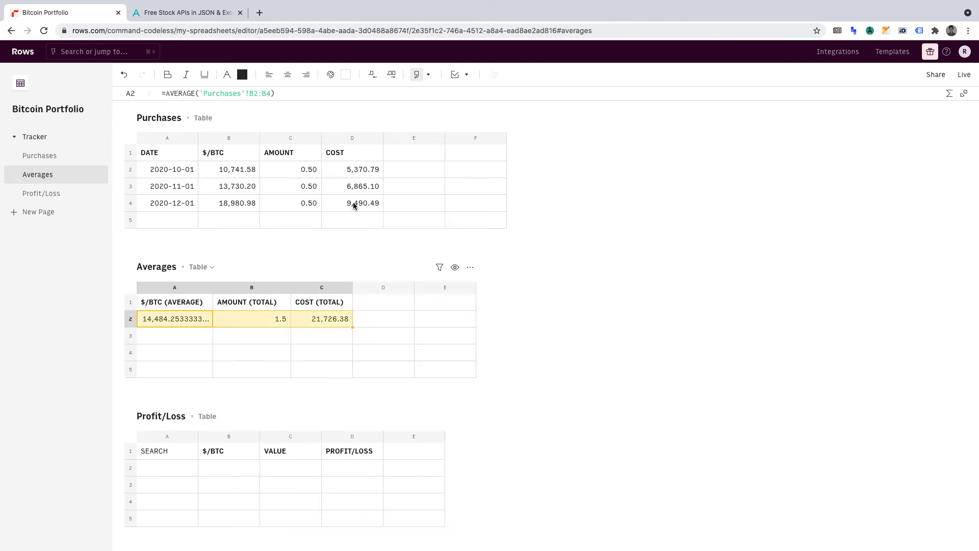
left_click(428, 76)
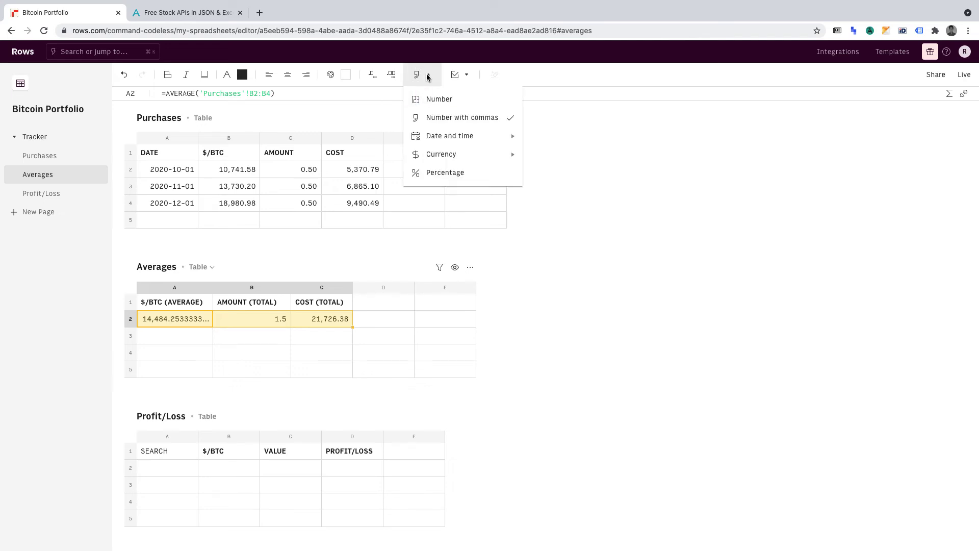
left_click(429, 118)
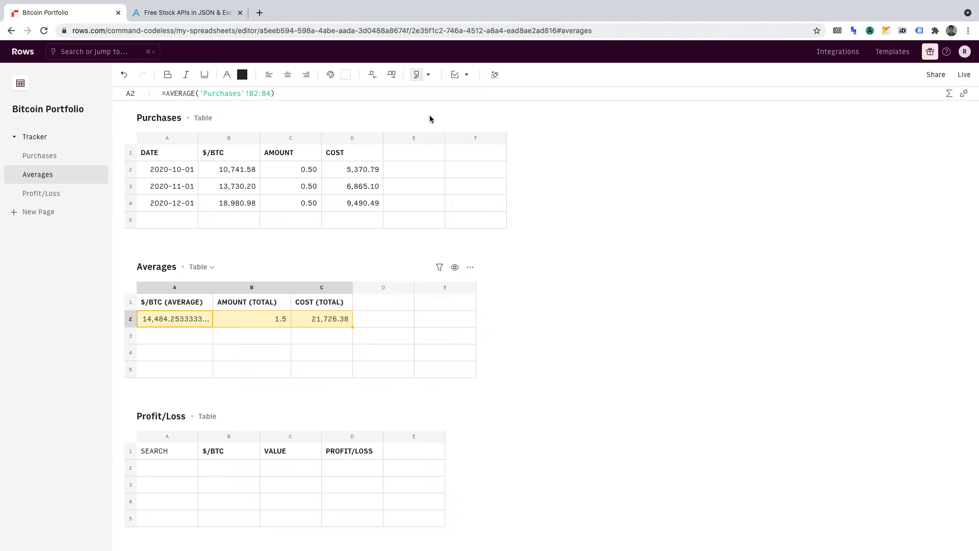
left_click(377, 81)
left_click(377, 81)
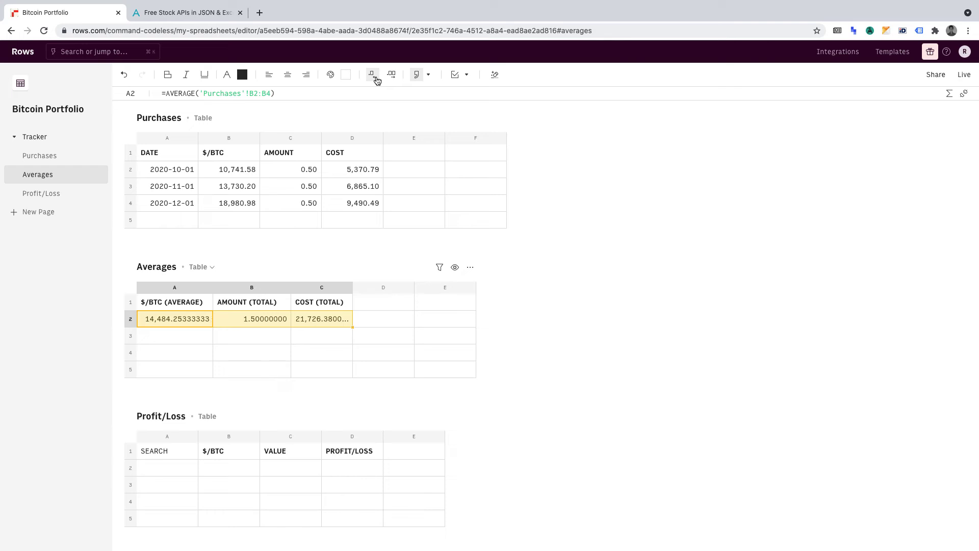
left_click(376, 81)
left_click(377, 81)
left_click(378, 81)
left_click(377, 81)
left_click(378, 80)
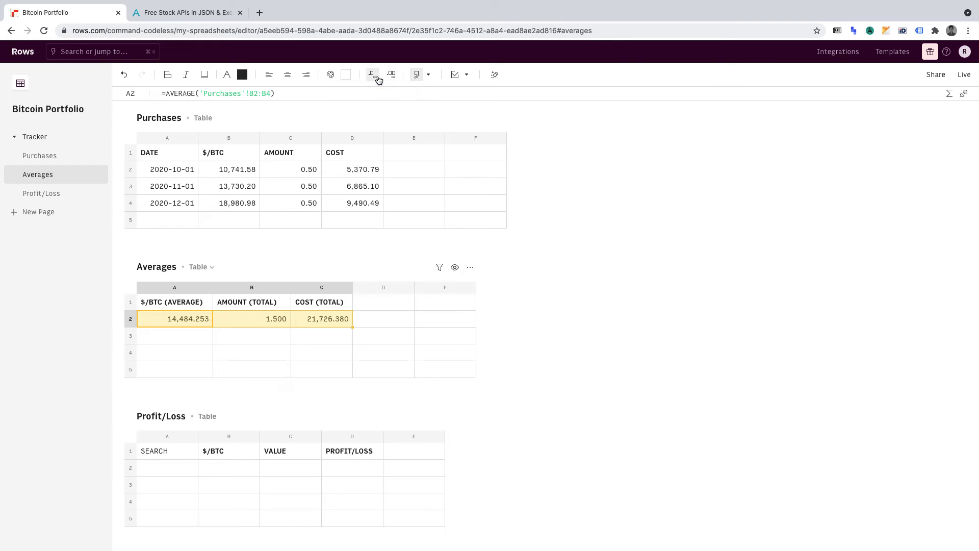
left_click(378, 80)
With cell A2 of the Profit/Loss table selected, search the function helper for ALPHA and open the FX_ALPHAVANTAGE details.
left_click(49, 198)
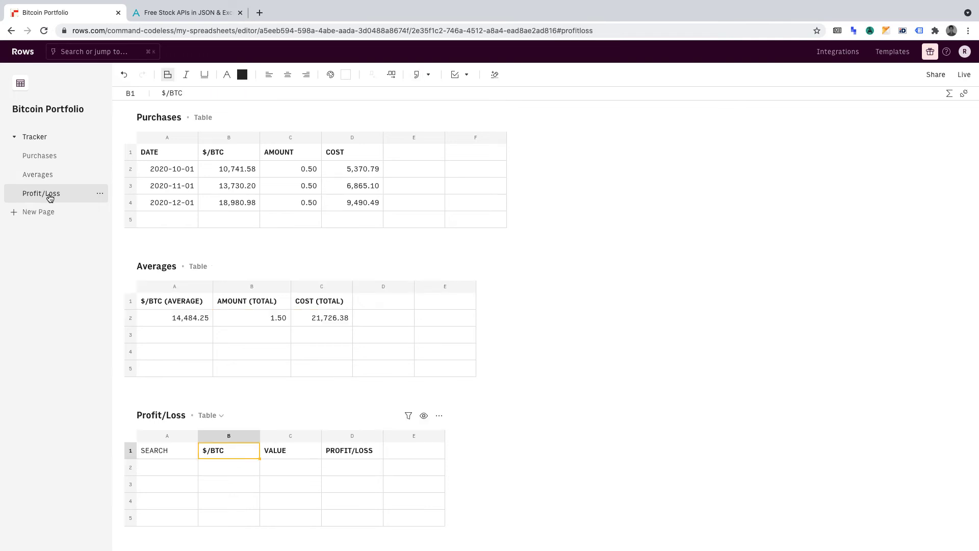
key("Left")
key("Down")
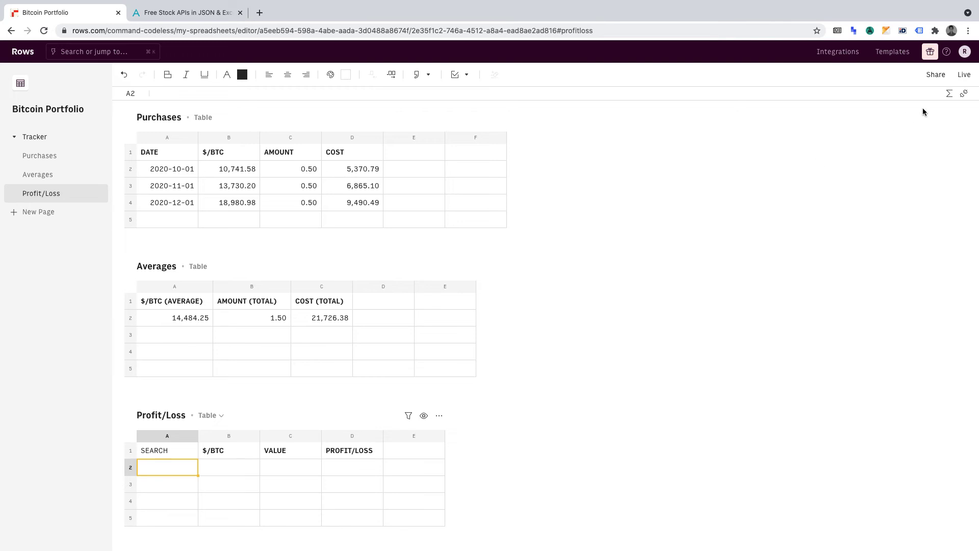
left_click(949, 95)
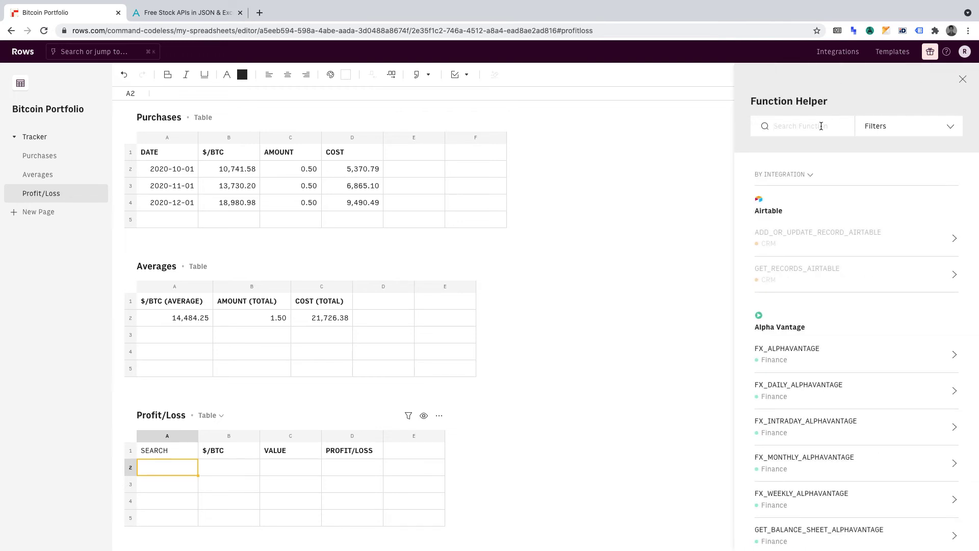
type("ALPHA")
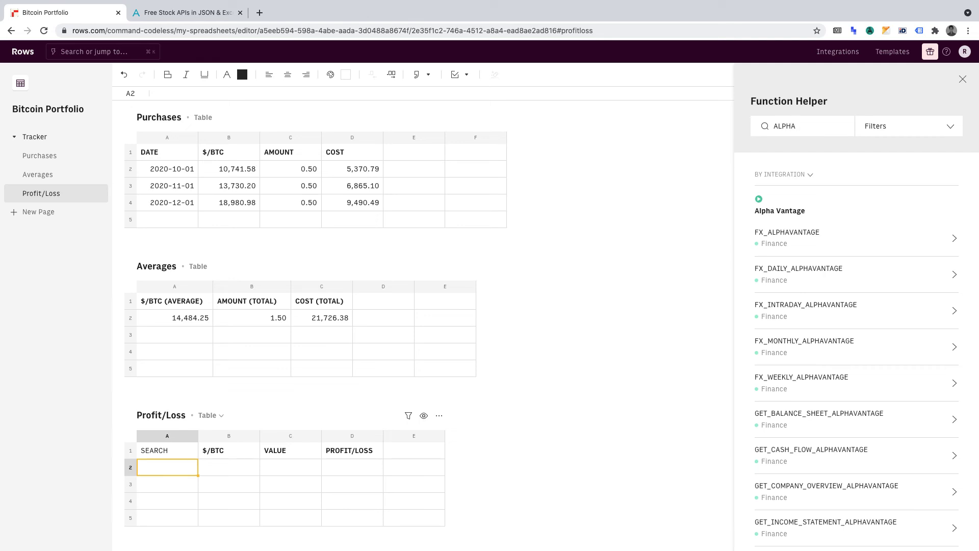
scroll(824, 325, "down", 3)
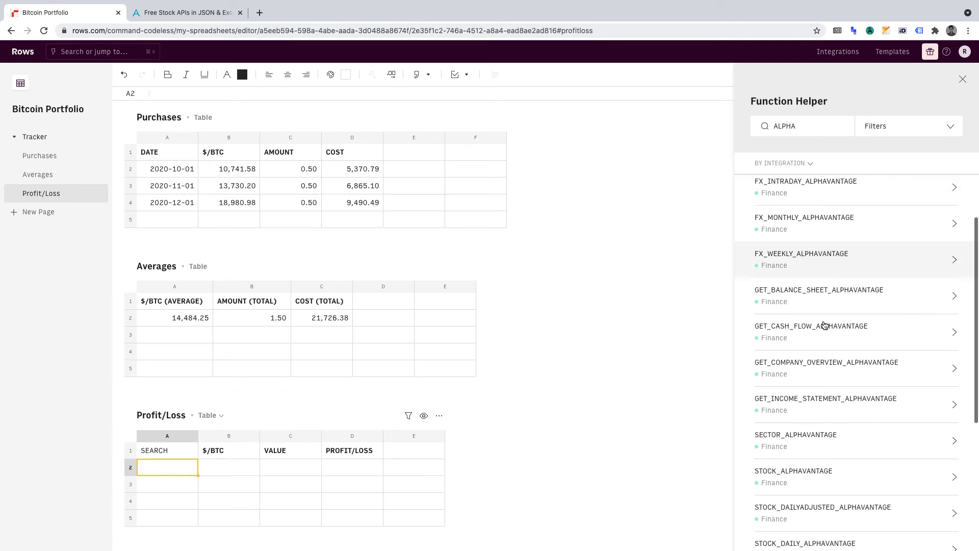
scroll(824, 325, "up", 3)
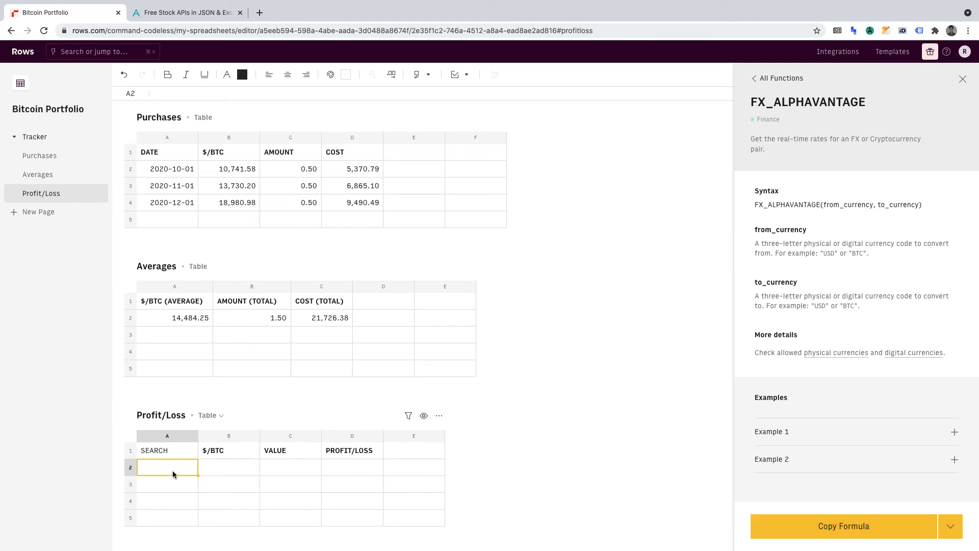
Enter the formula =FX_ALPHAVANTAGE("BTC","USD") in SEARCH cell A2 of the Profit/Loss table.
type("=FX_ALPHAVANTAGE(")
left_click(252, 94)
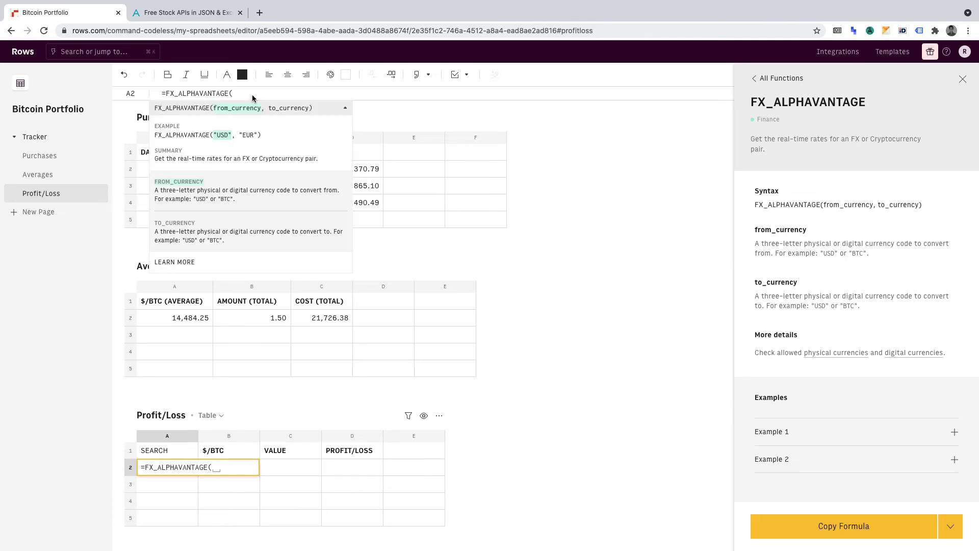
type("\"BTC\",")
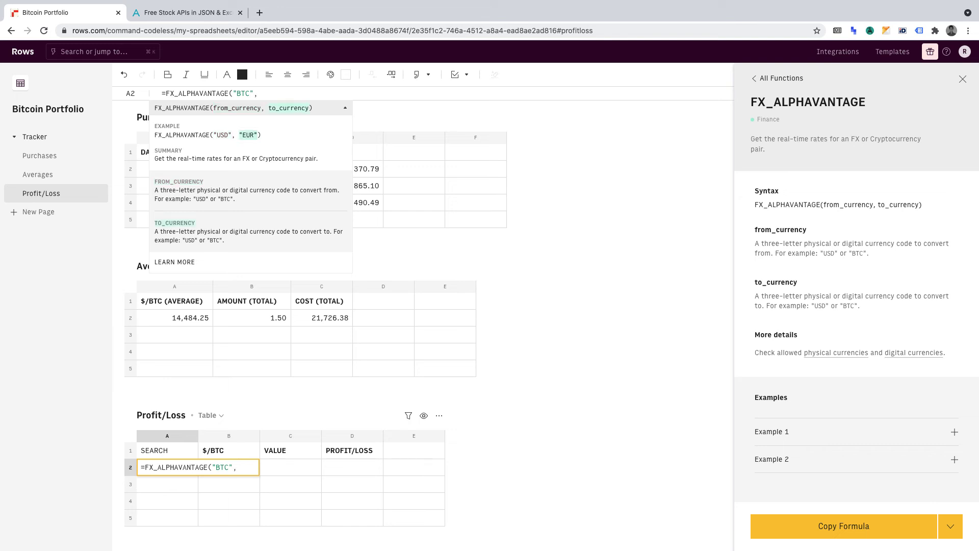
type("\"USD\"")
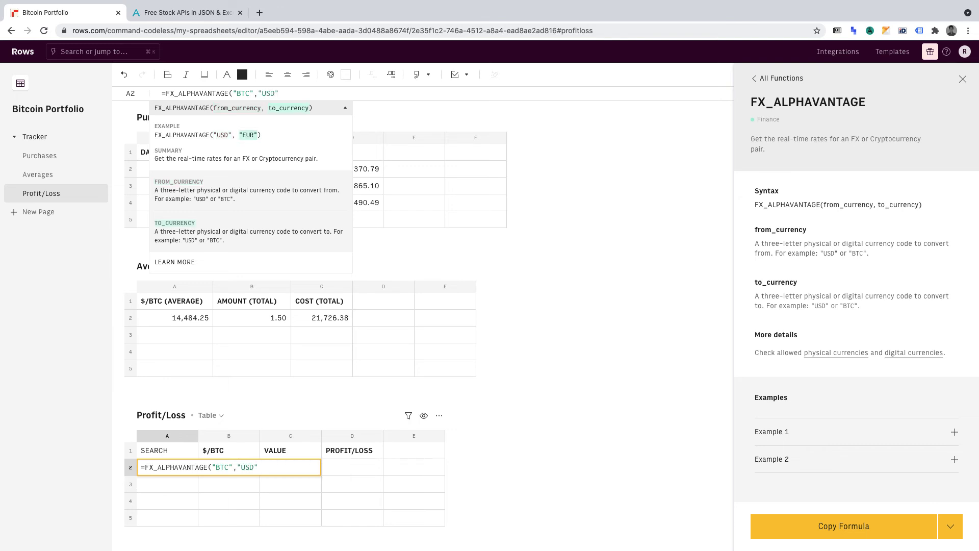
type(")")
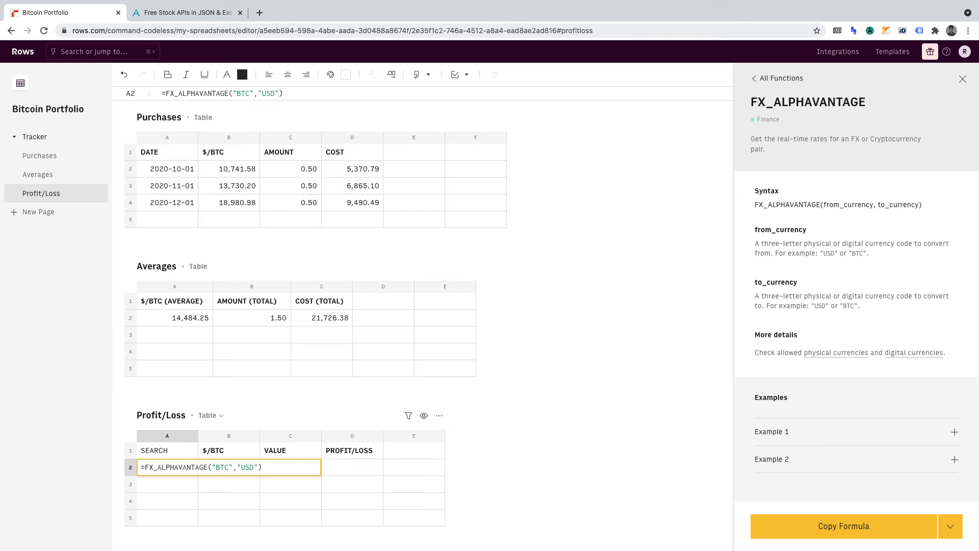
key("Return")
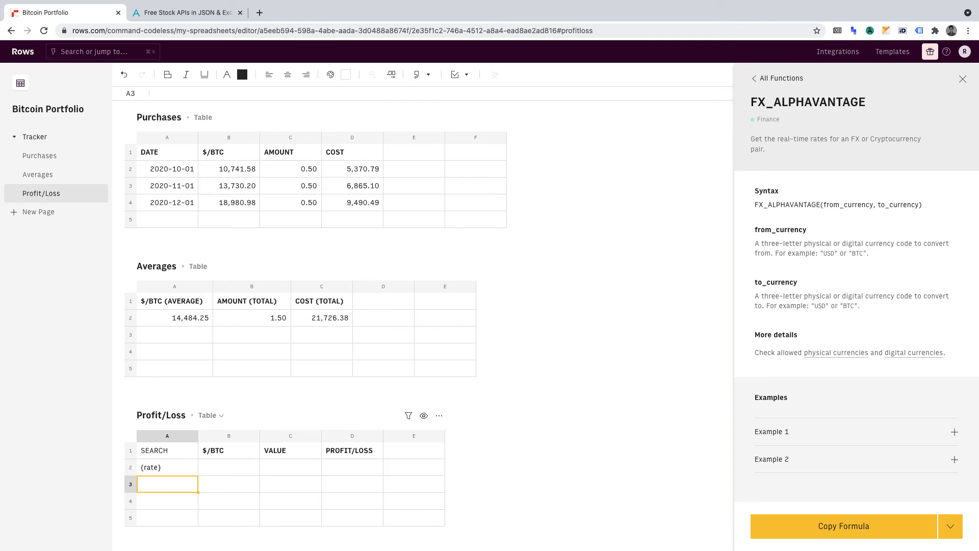
key("Up")
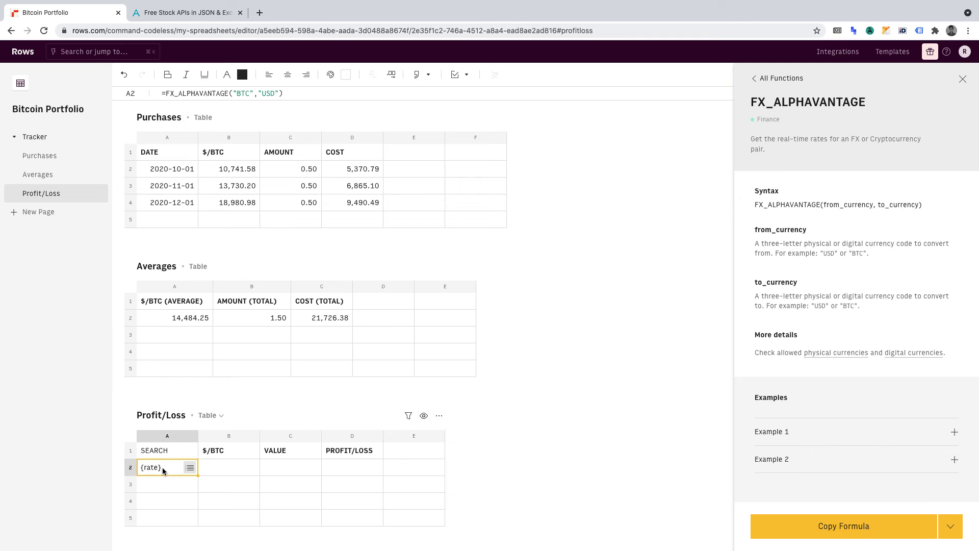
Open the full data returned in cell A2 of the Profit/Loss table and expand all its fields.
left_click(190, 468)
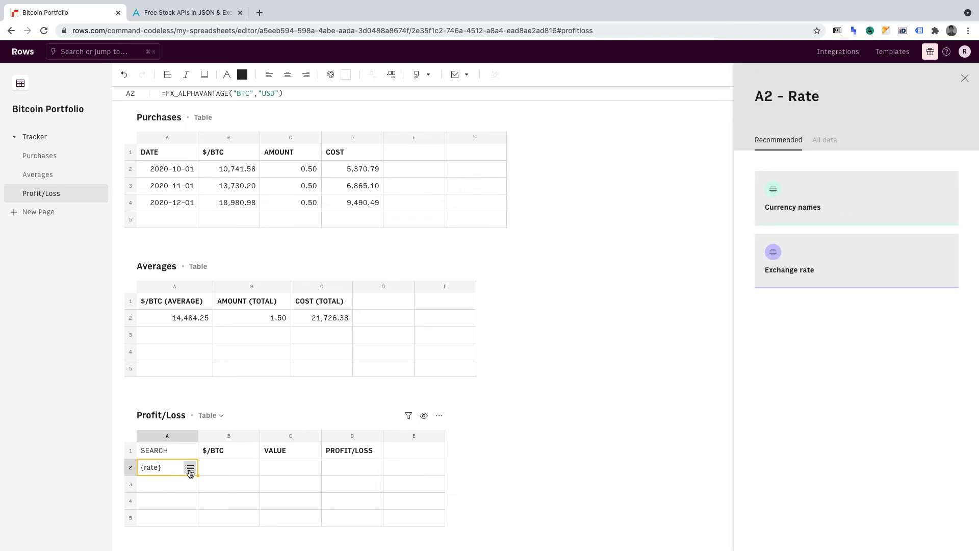
left_click(826, 140)
left_click(785, 209)
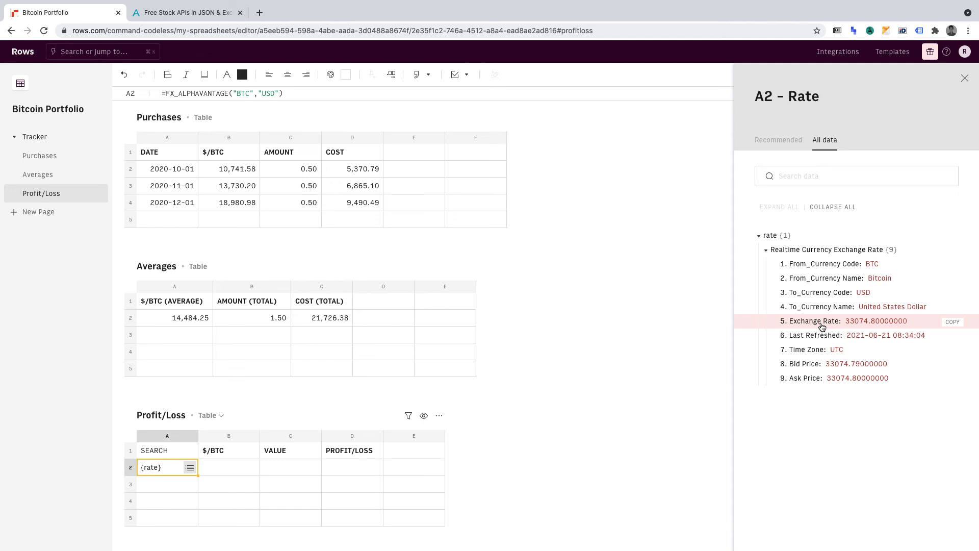
Copy the Exchange Rate field from the returned rate data and paste its PARSE formula into $/BTC cell B2 of the Profit/Loss table.
left_click(950, 323)
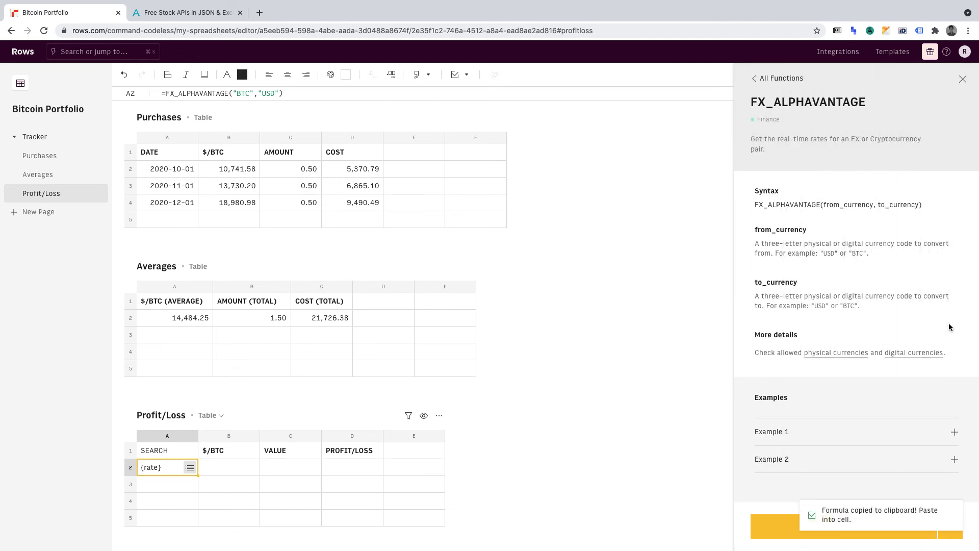
left_click(234, 469)
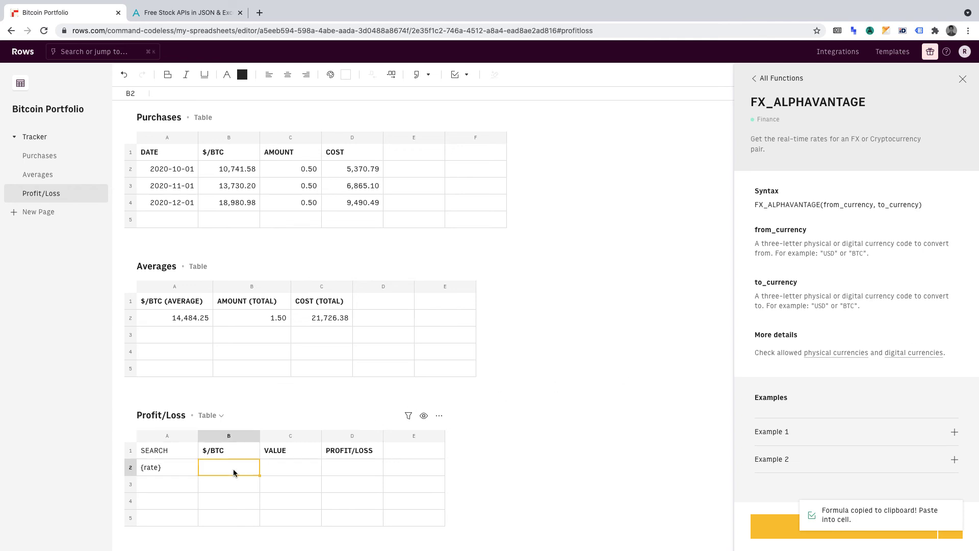
key("super+v")
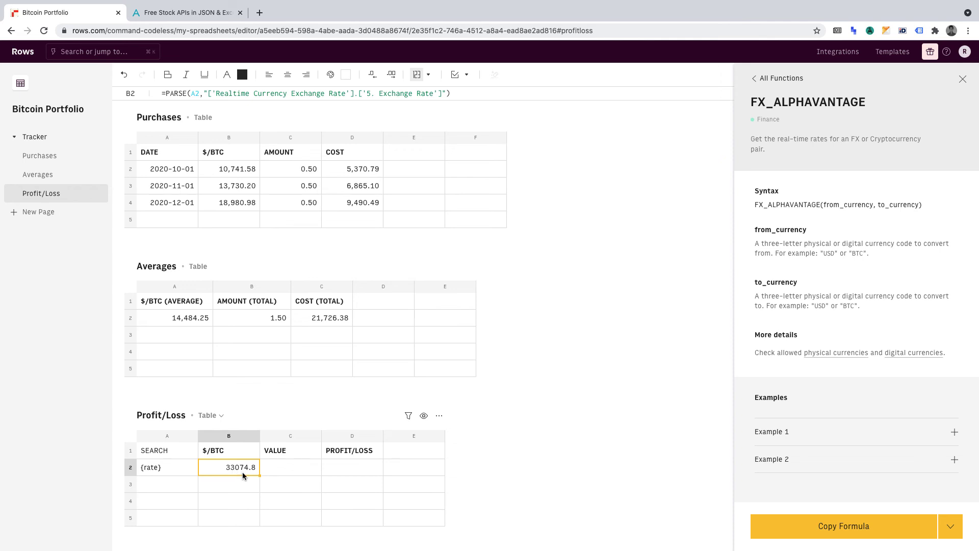
Enter the formula ='Averages'!B2*B2 in VALUE cell C2 of the Profit/Loss table.
left_click(280, 465)
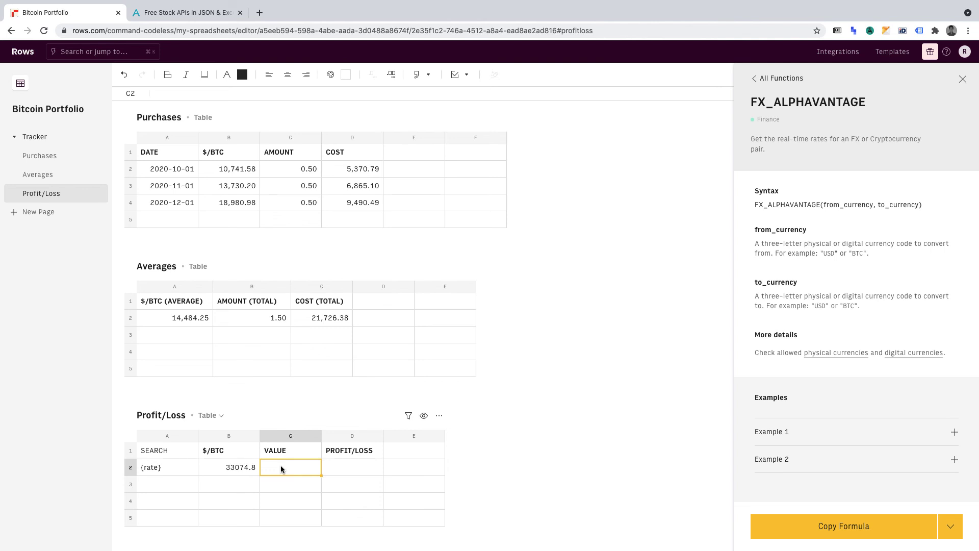
type("='Averages'!")
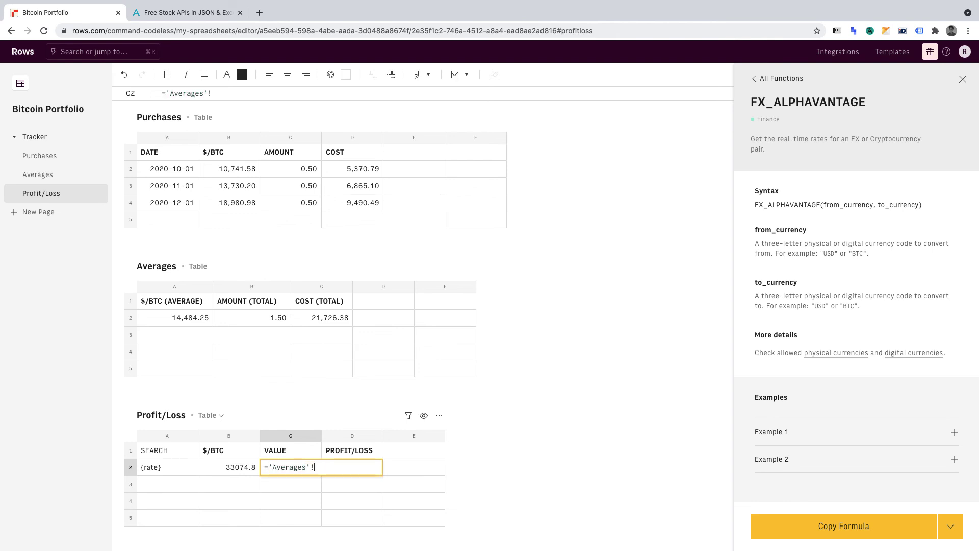
type("B2*")
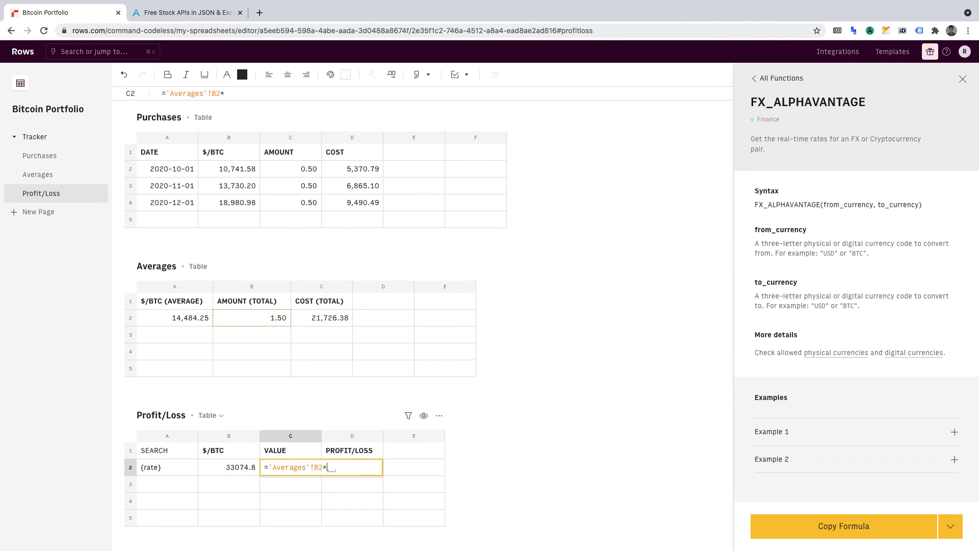
type("B2")
key("Return")
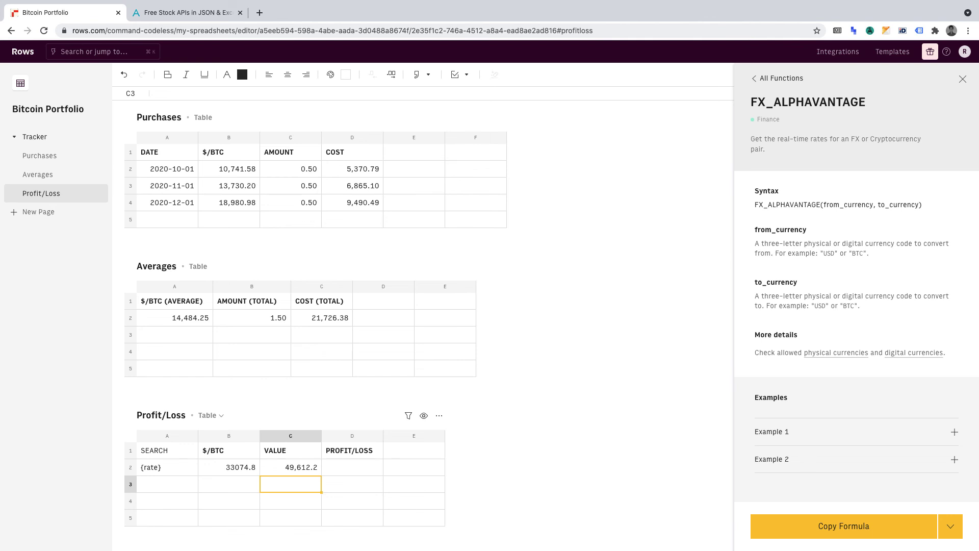
left_click(282, 466)
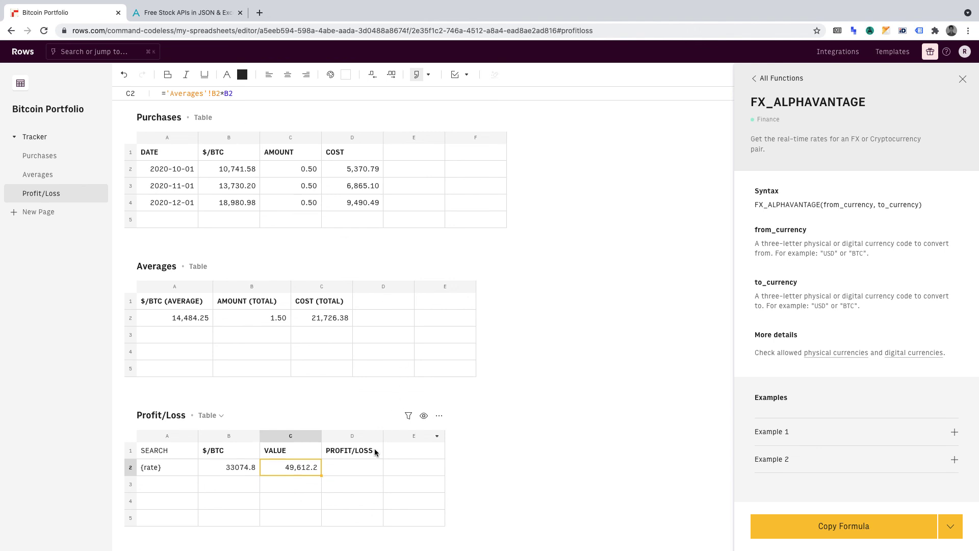
Enter the formula =C2-'Averages'!C2 in PROFIT/LOSS cell D2 of the Profit/Loss table.
left_click(359, 470)
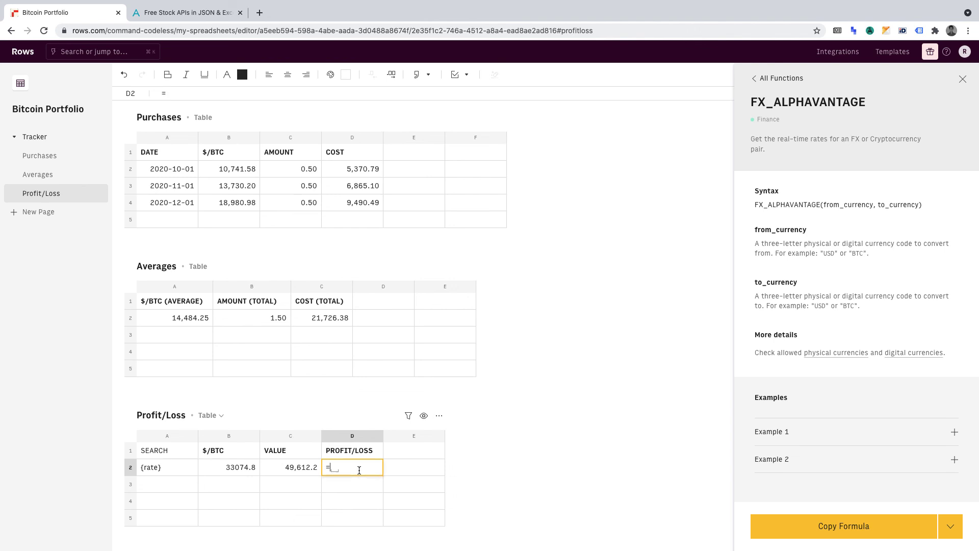
type("C2-'Averages")
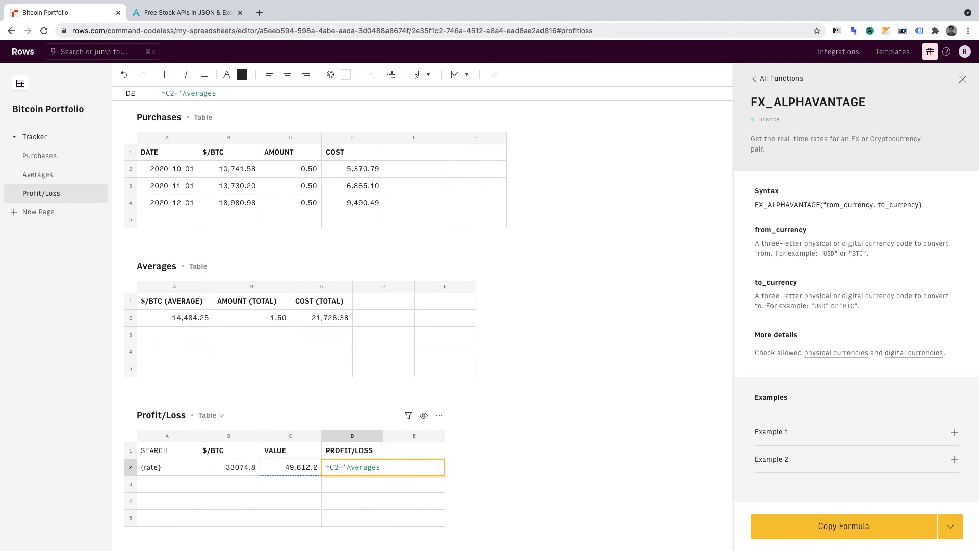
type("'!C2")
key("Return")
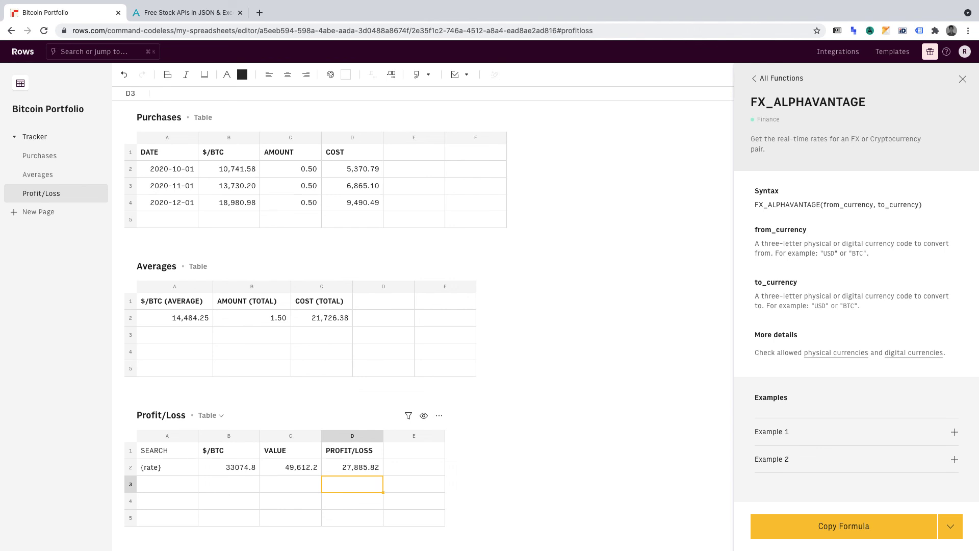
left_click(357, 467)
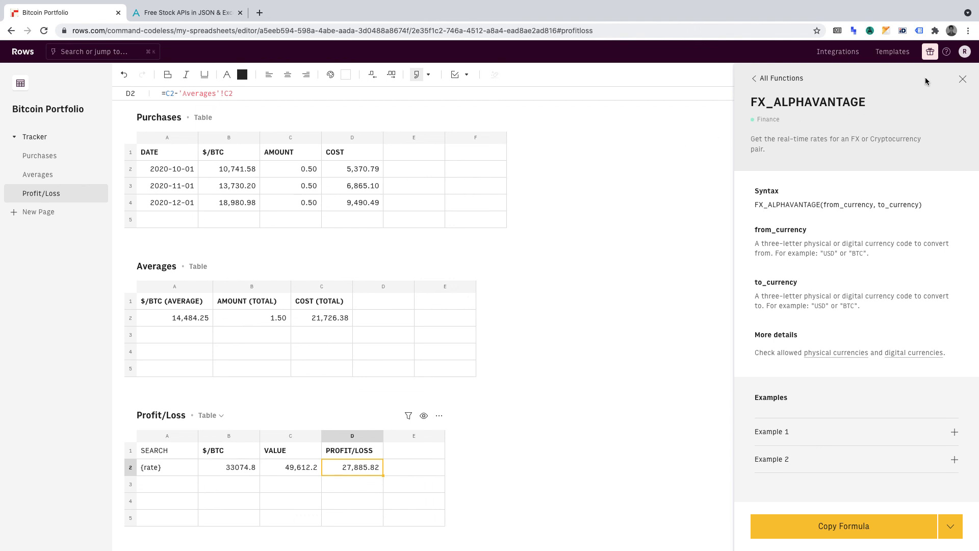
Close the FX_ALPHAVANTAGE function details and switch the Bitcoin Portfolio spreadsheet to its live view.
left_click(963, 79)
left_click(943, 72)
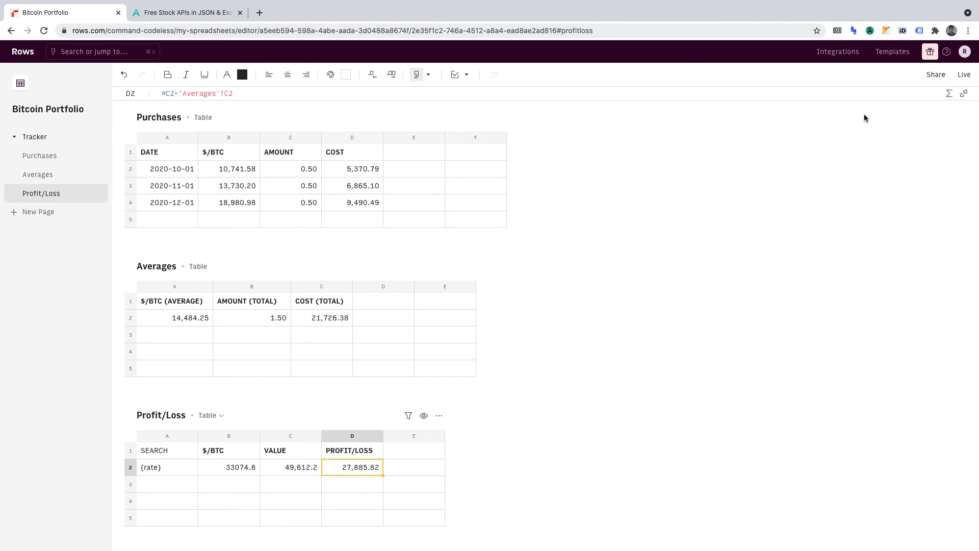
left_click(963, 74)
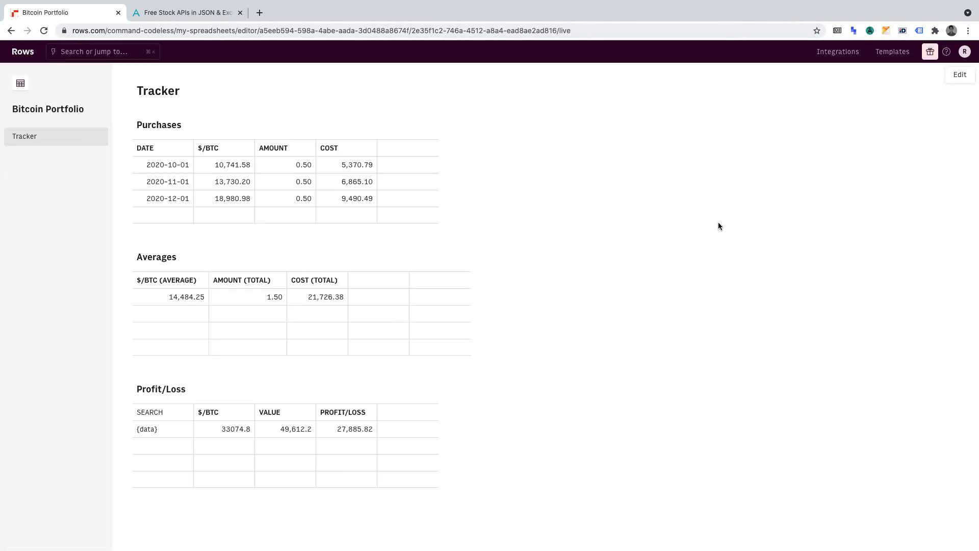